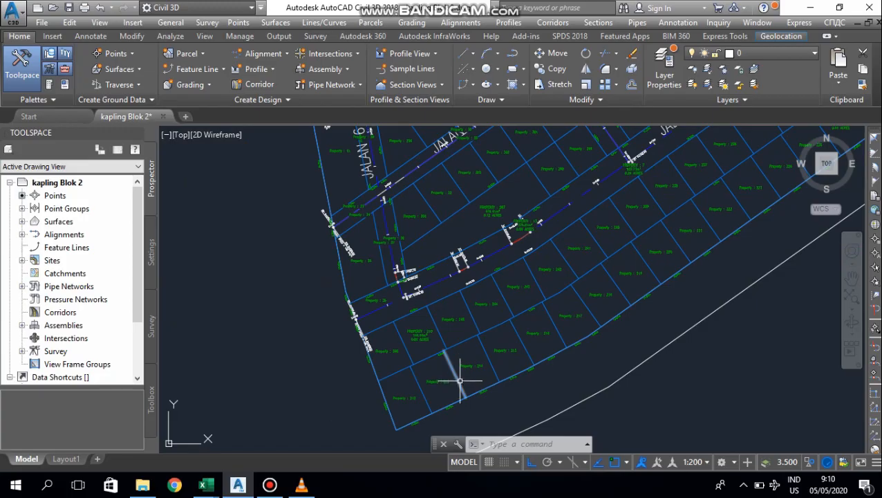
# Edit the area selection label style of parcel Property : 212, choosing Name Square meter & Acres.
pyautogui.scroll(5, 400, 398)
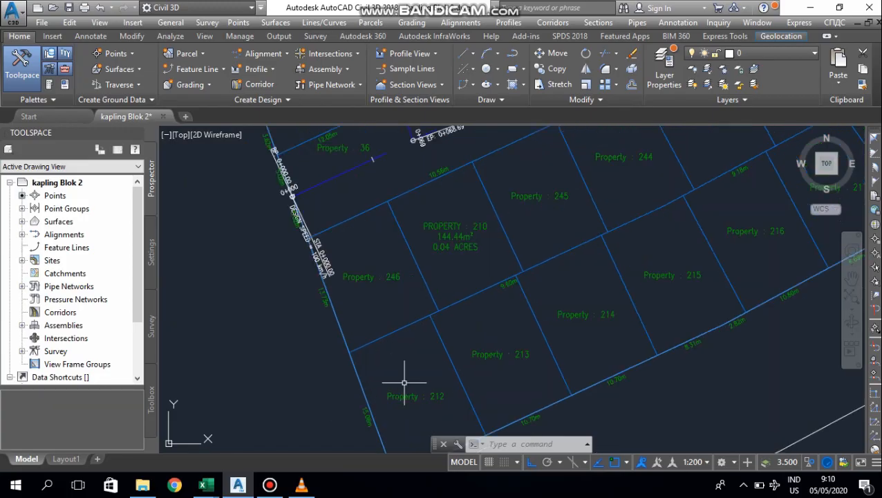
pyautogui.scroll(4, 406, 373)
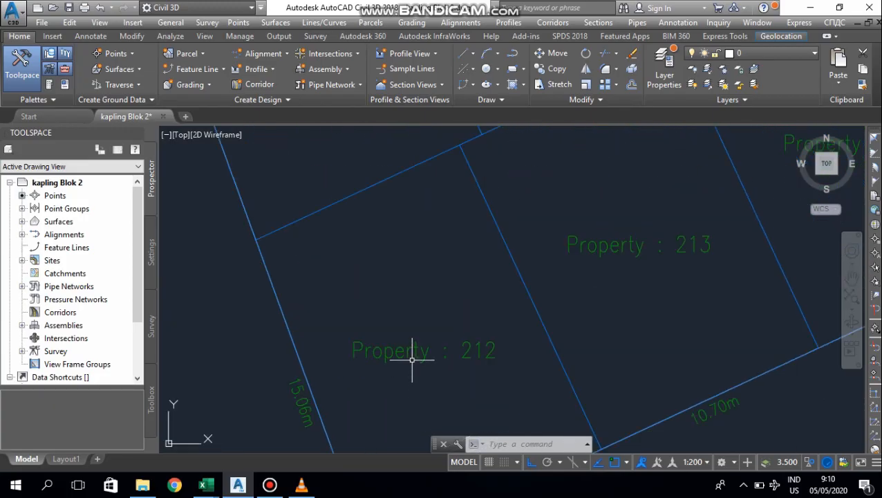
pyautogui.click(412, 359)
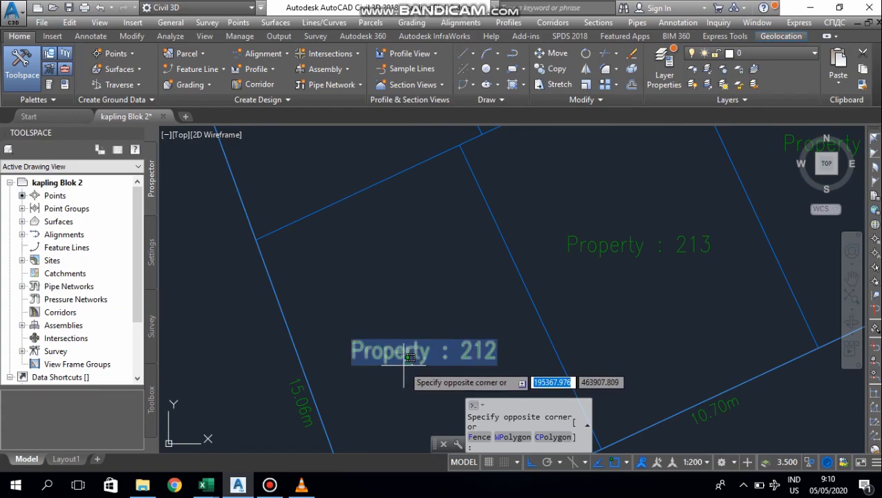
pyautogui.click(404, 354)
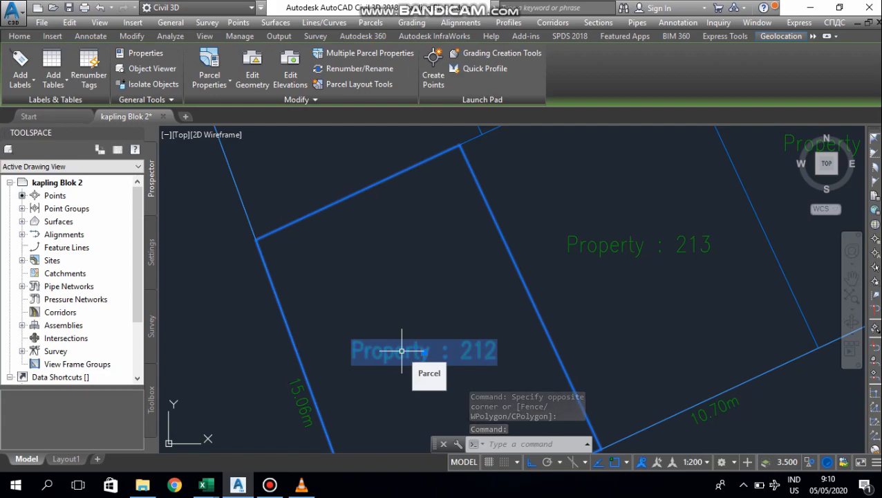
pyautogui.rightClick(402, 351)
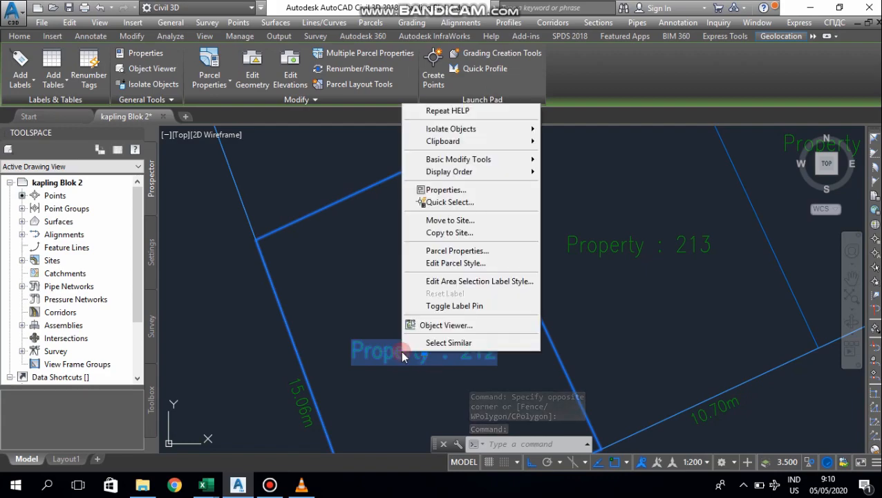
pyautogui.click(427, 283)
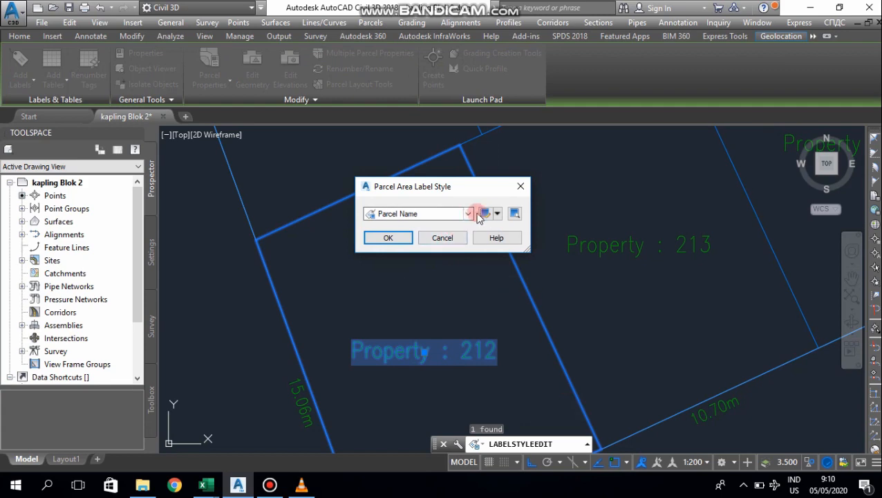
pyautogui.click(468, 213)
pyautogui.click(460, 237)
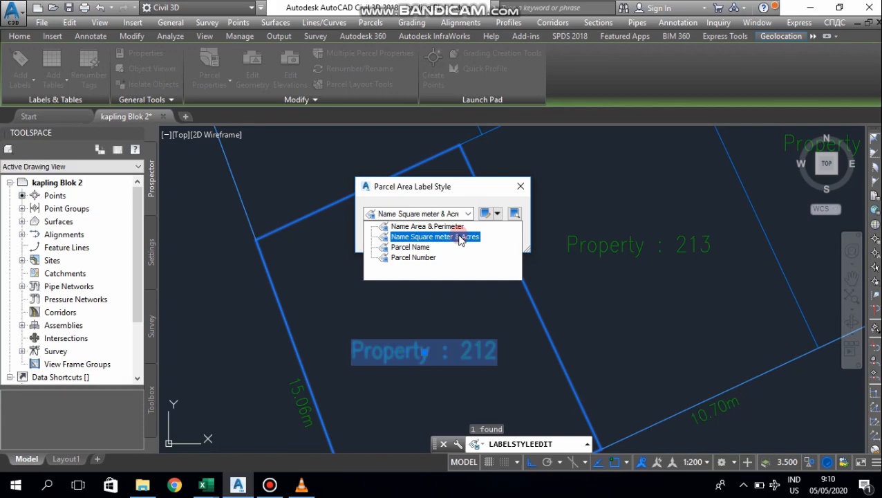
# Edit the Name Square meter & Acres label style and open the Area component's text contents.
pyautogui.click(483, 214)
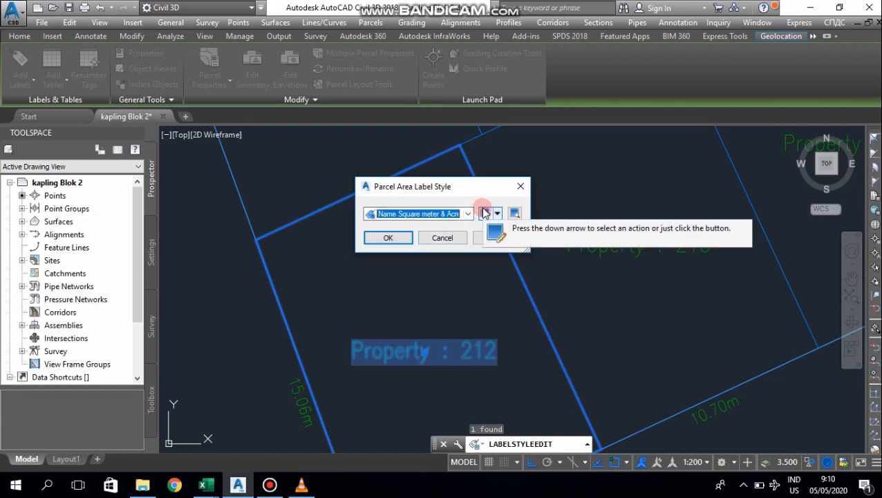
pyautogui.click(486, 212)
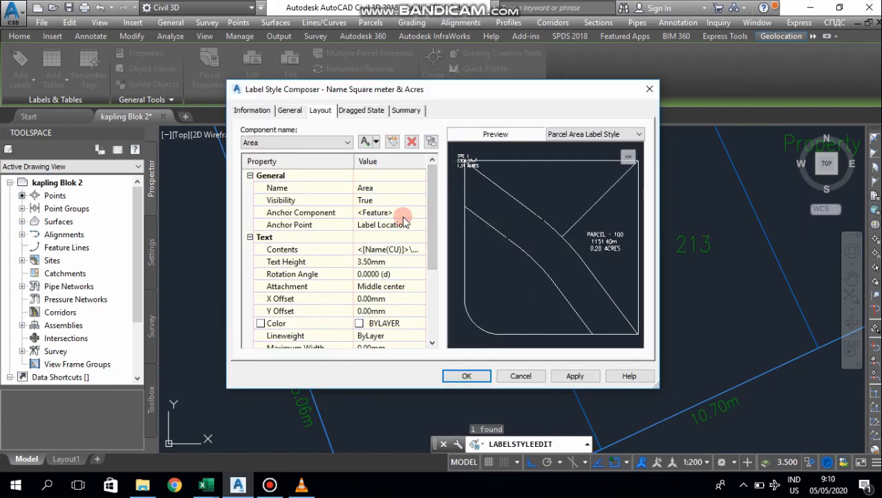
pyautogui.scroll(-2, 403, 222)
pyautogui.scroll(2, 400, 208)
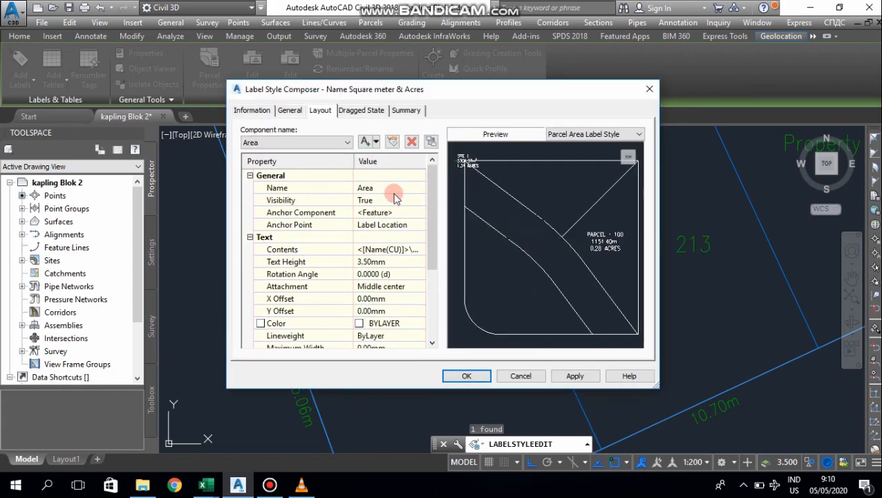
pyautogui.click(398, 249)
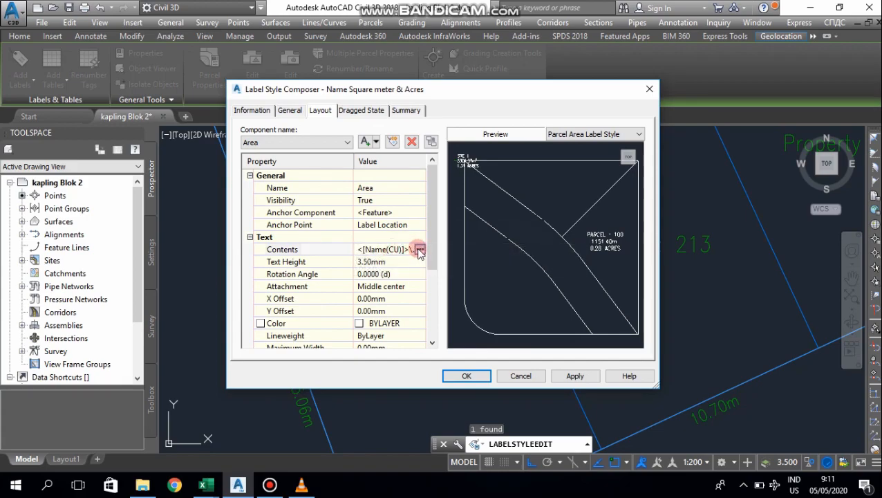
pyautogui.click(419, 250)
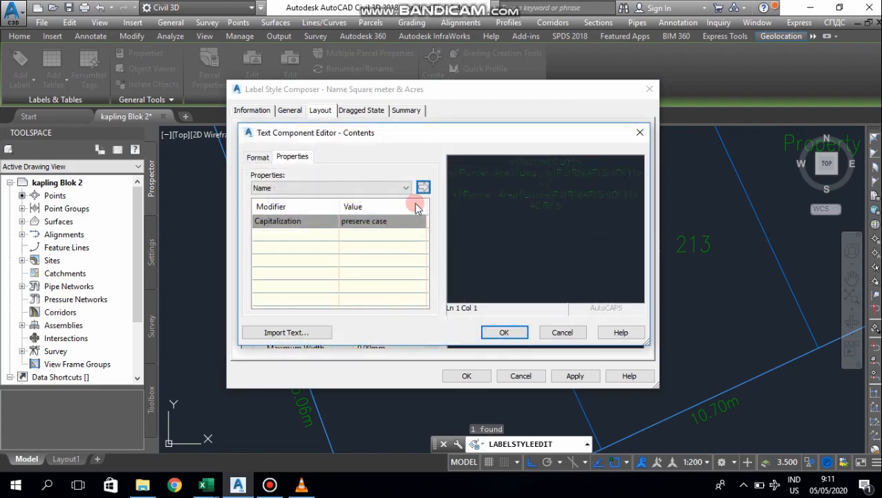
# Examine the capitalization options for the Name property and the format settings of the label contents.
pyautogui.click(358, 221)
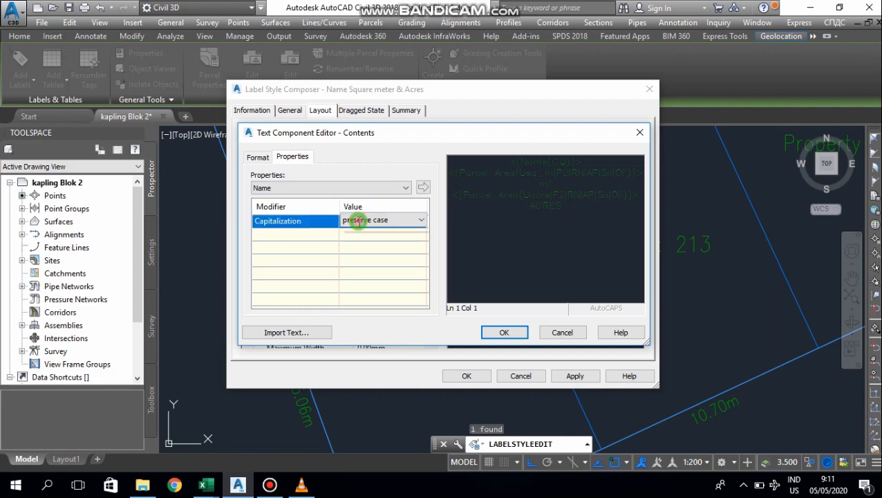
pyautogui.click(357, 221)
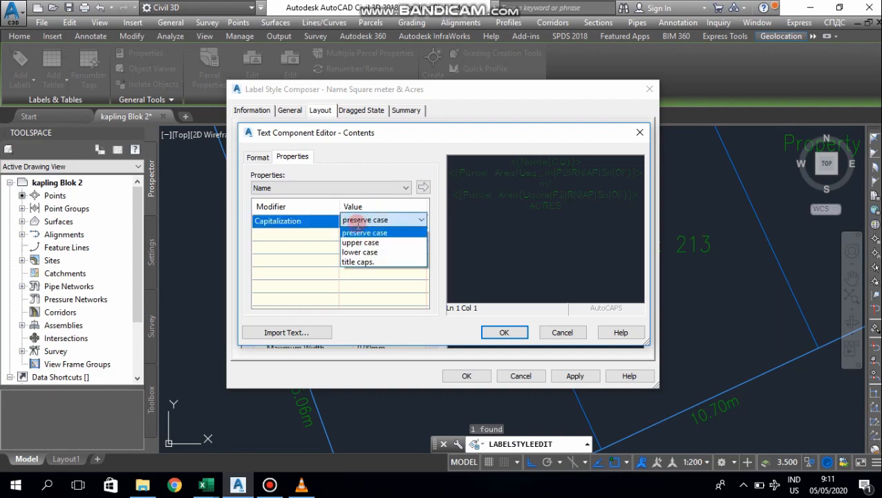
pyautogui.click(303, 242)
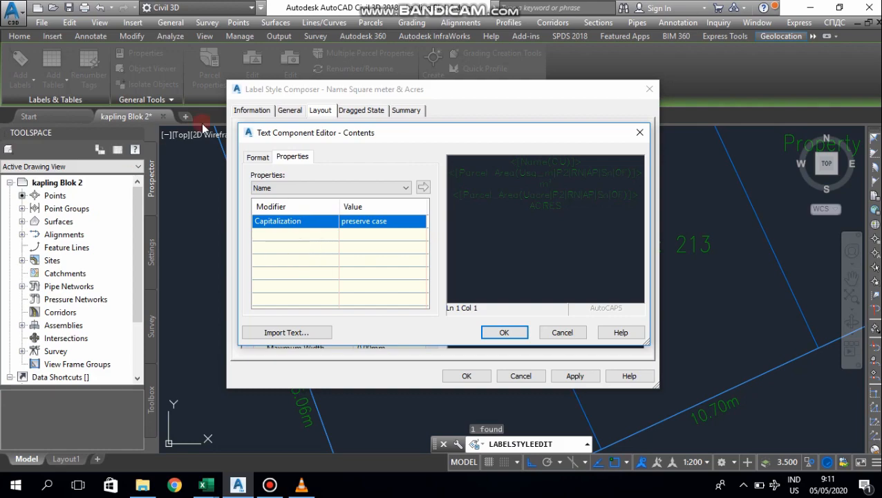
pyautogui.click(259, 158)
pyautogui.click(292, 157)
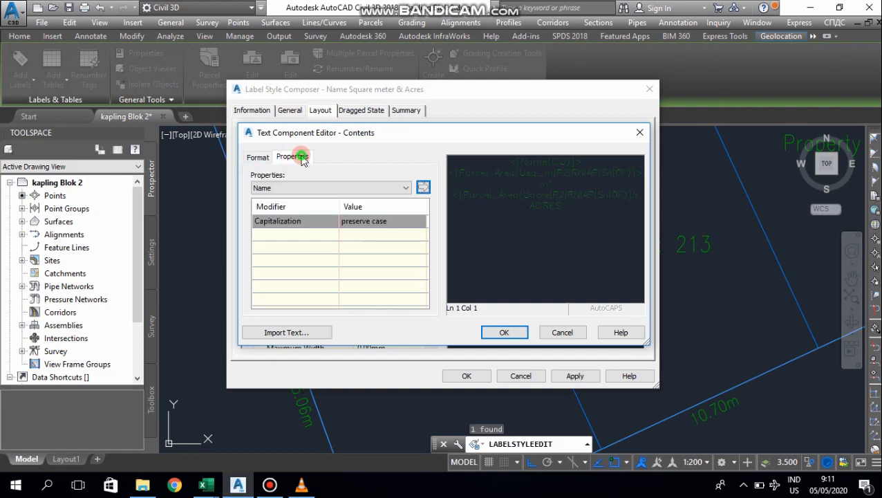
pyautogui.click(325, 226)
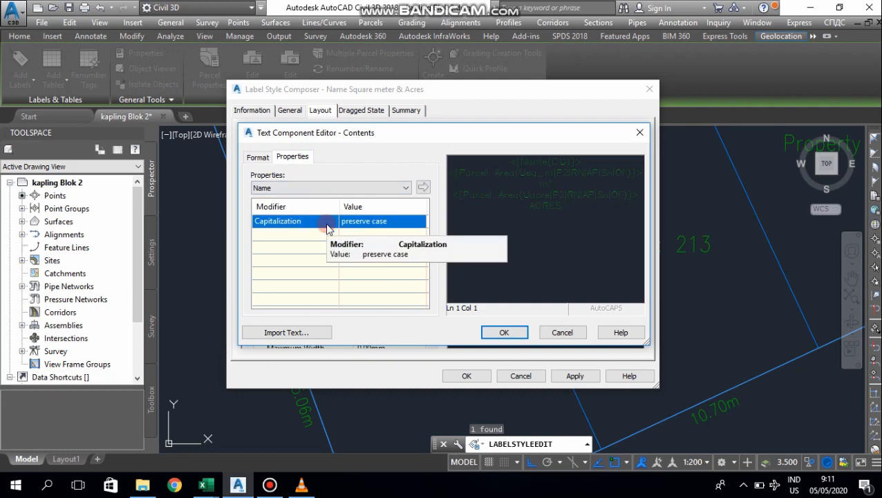
# Insert the Name property with preserve case at the start of the contents and replace it with Parcel Area in square meters, 0.01 precision.
pyautogui.click(371, 191)
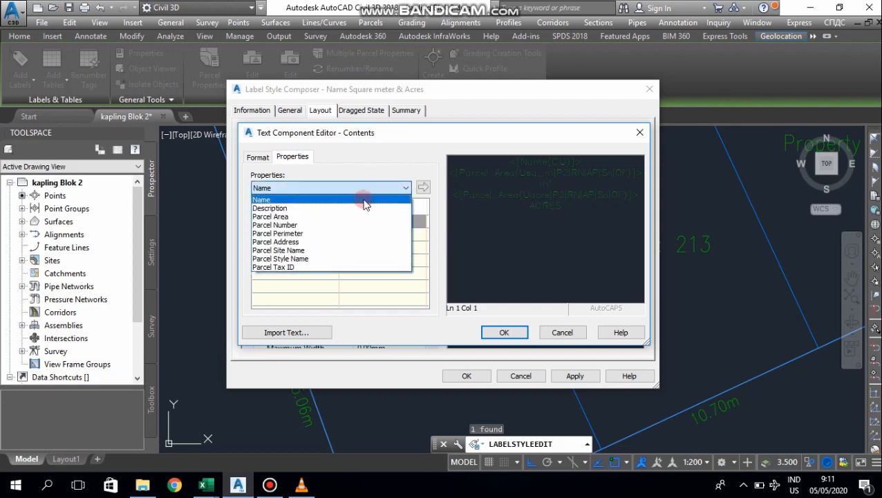
pyautogui.click(365, 200)
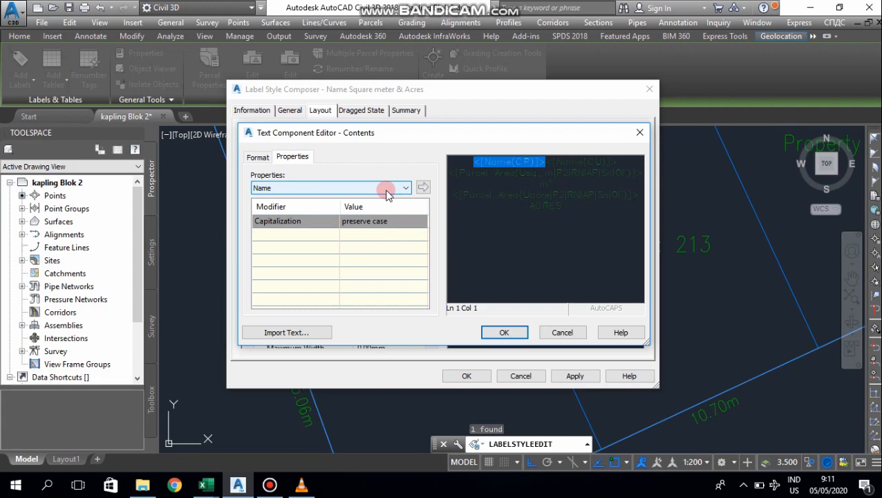
pyautogui.click(386, 191)
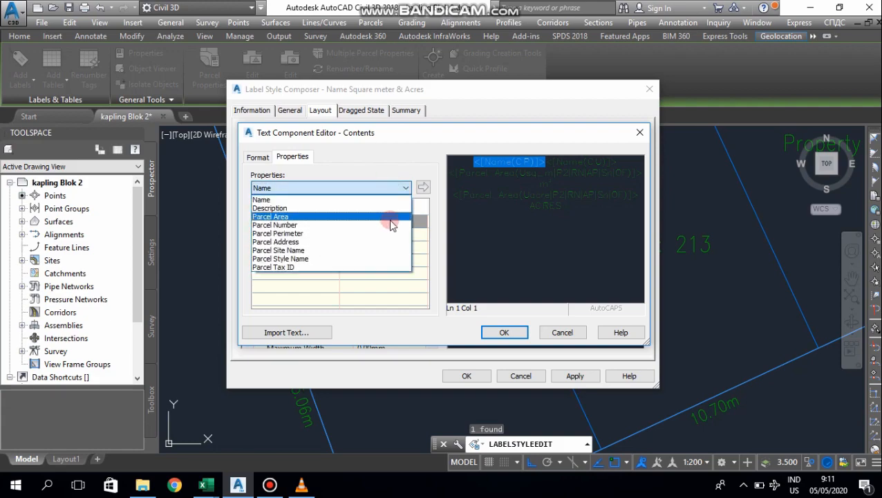
pyautogui.click(391, 217)
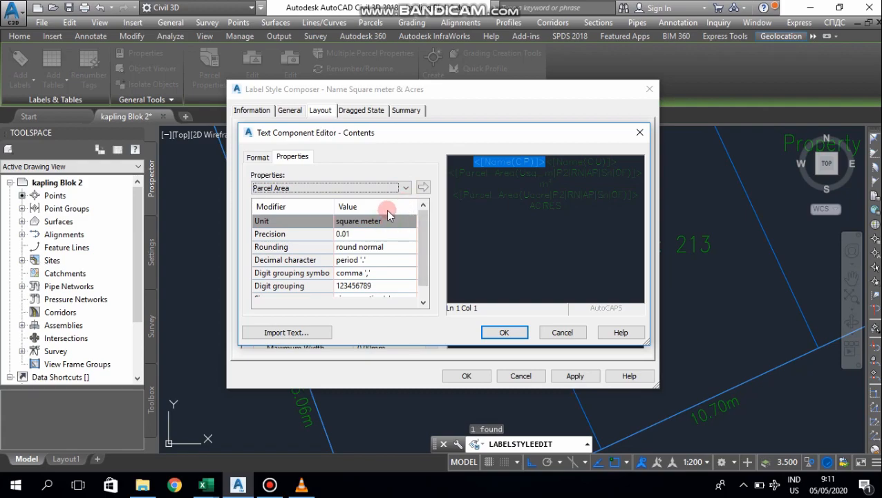
pyautogui.click(422, 187)
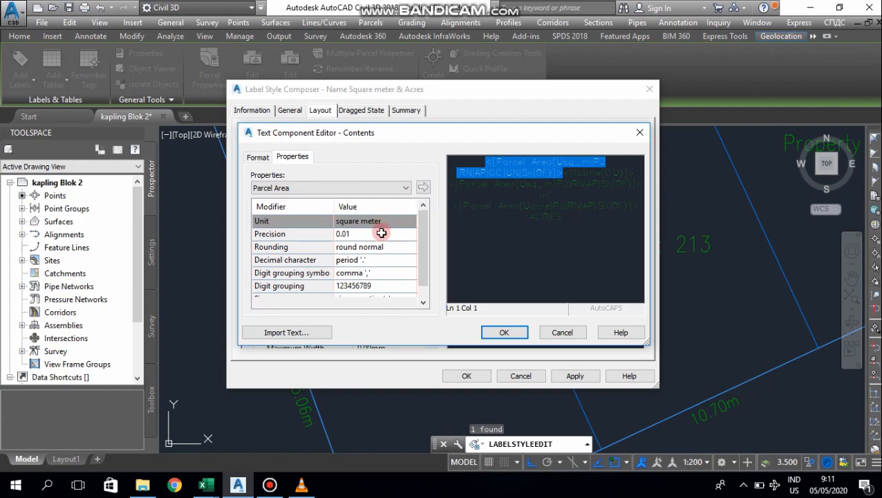
# Accept the edited contents and apply the Name Square meter & Acres label style to parcel Property : 212.
pyautogui.scroll(-1, 371, 242)
pyautogui.scroll(1, 354, 273)
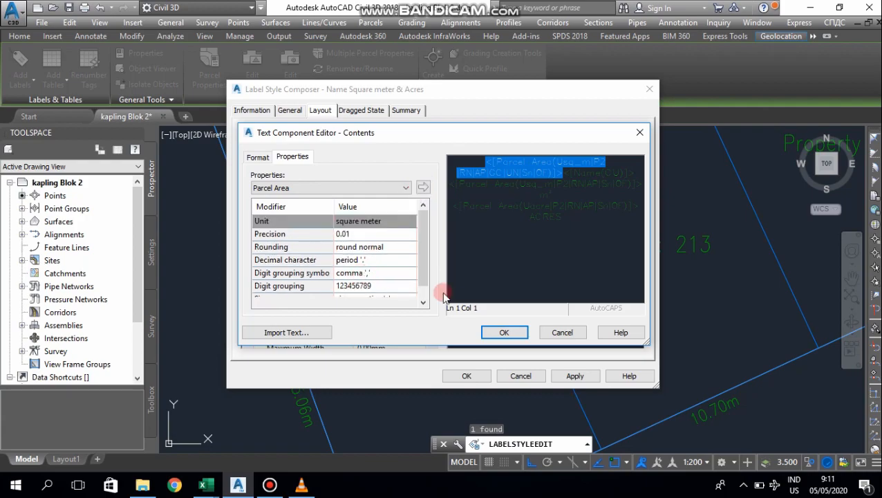
pyautogui.click(502, 333)
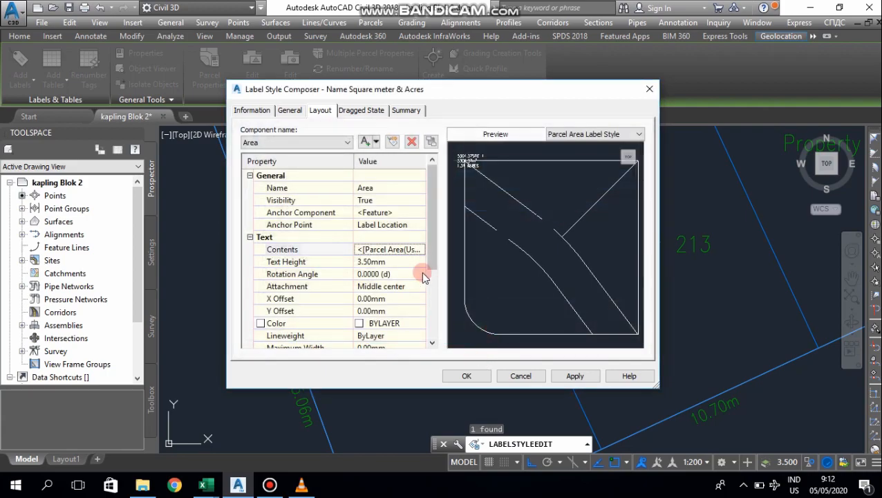
pyautogui.click(483, 376)
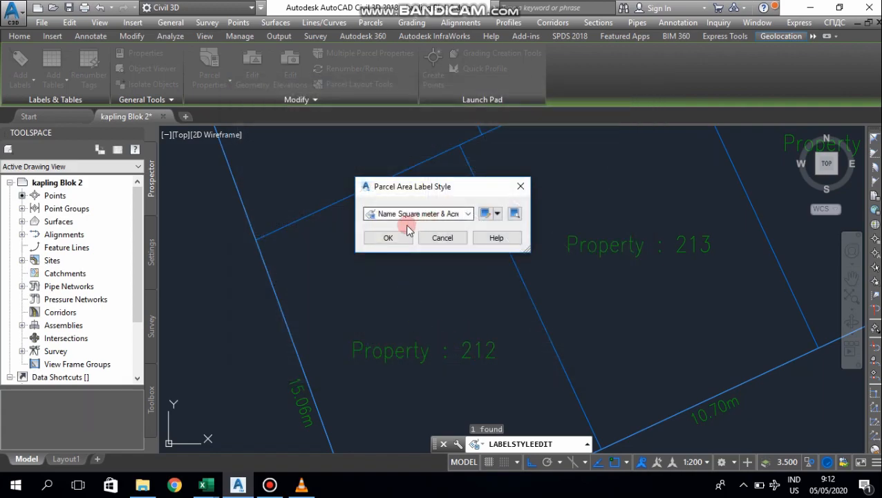
pyautogui.click(389, 238)
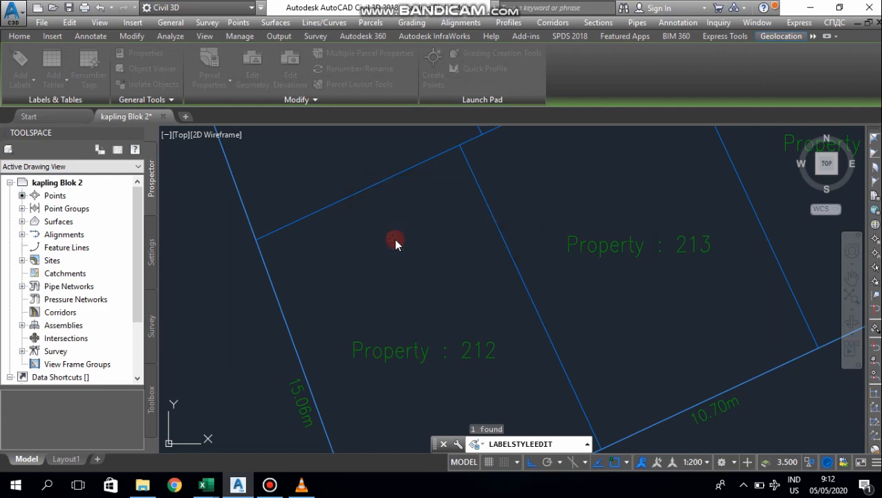
pyautogui.scroll(-2, 414, 231)
pyautogui.scroll(3, 423, 286)
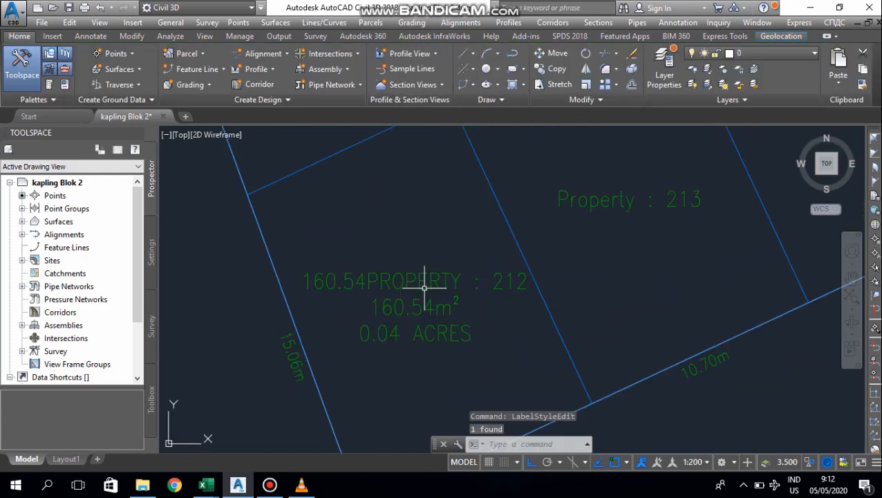
pyautogui.scroll(-1, 431, 260)
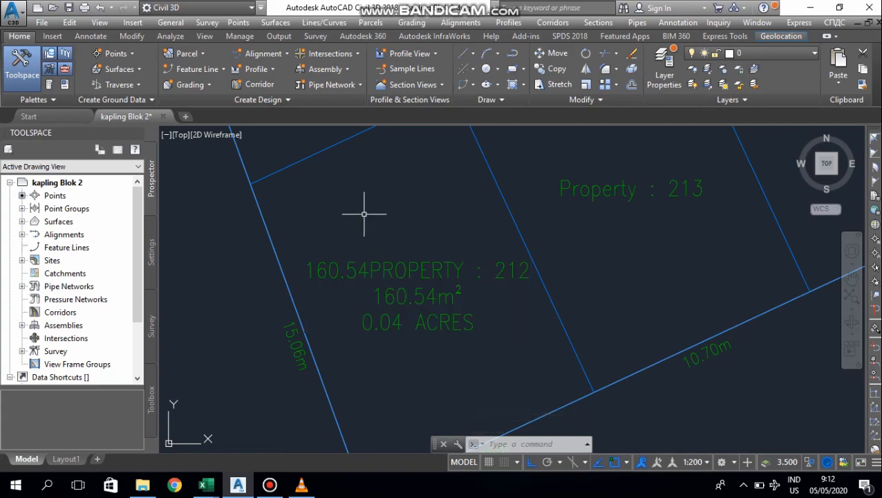
pyautogui.click(202, 54)
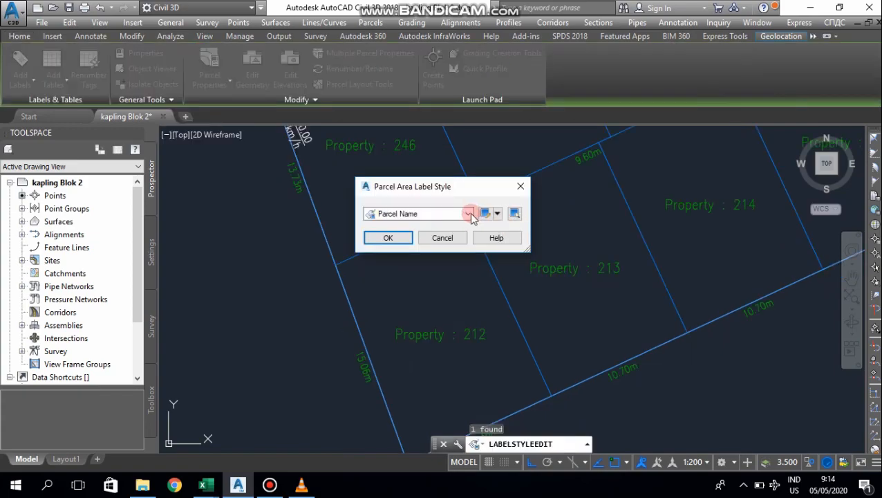
# Choose the Name Square meter & Acres style for the parcel area label and open its Area component's contents for editing.
pyautogui.click(468, 213)
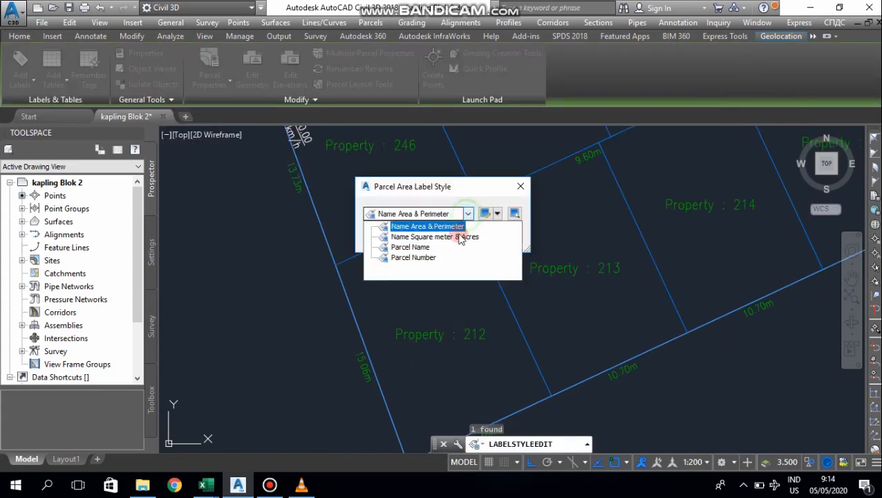
pyautogui.click(457, 238)
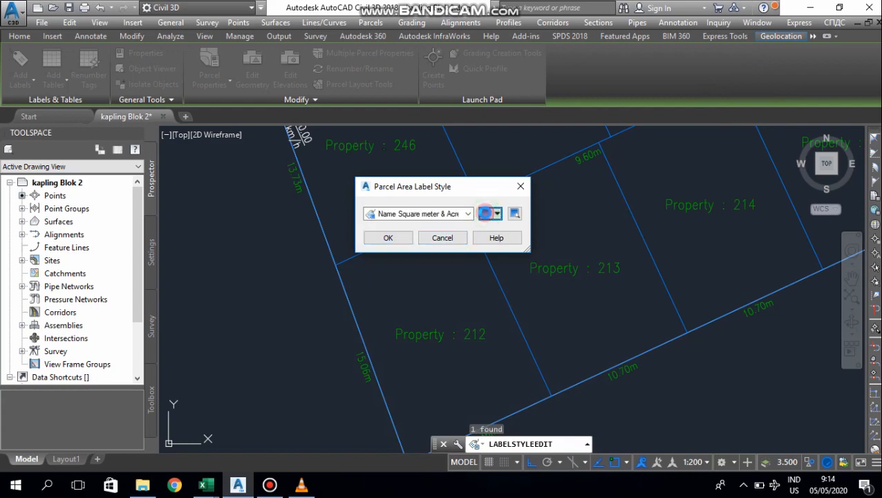
pyautogui.click(486, 214)
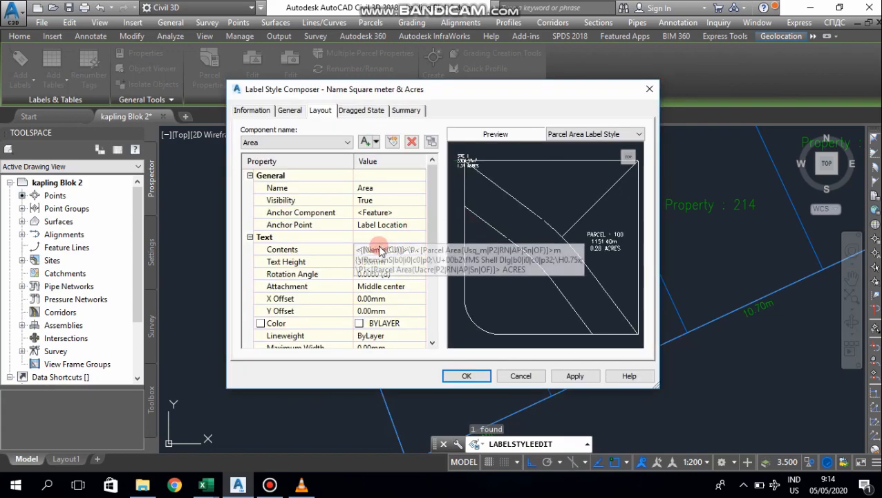
pyautogui.click(380, 250)
pyautogui.click(419, 250)
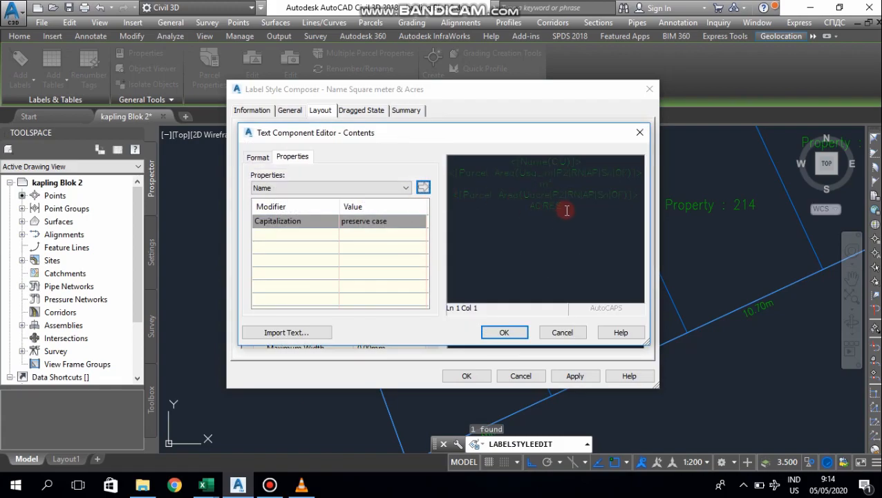
# Delete the Parcel Area lines, the ACRES text and the Name field from the label contents.
pyautogui.moveTo(566, 211); pyautogui.dragTo(448, 192)
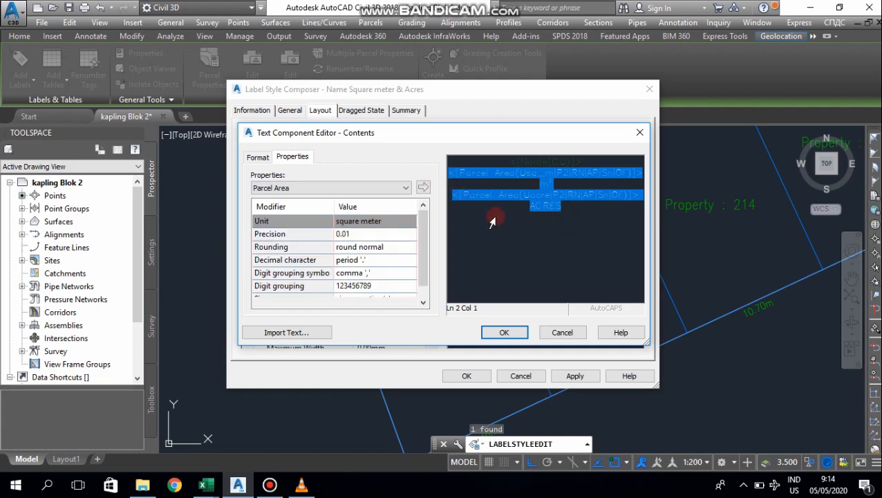
pyautogui.press('Delete')
pyautogui.moveTo(557, 170); pyautogui.dragTo(494, 151)
pyautogui.press('Delete')
# Insert the Name property in upper case and replace it with Parcel Area in square meters, 0.01 precision.
pyautogui.click(374, 190)
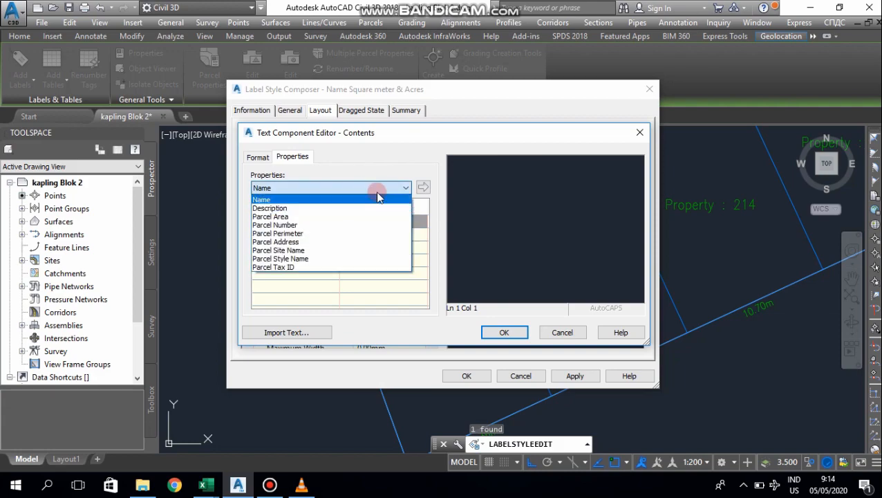
pyautogui.click(376, 196)
pyautogui.click(422, 188)
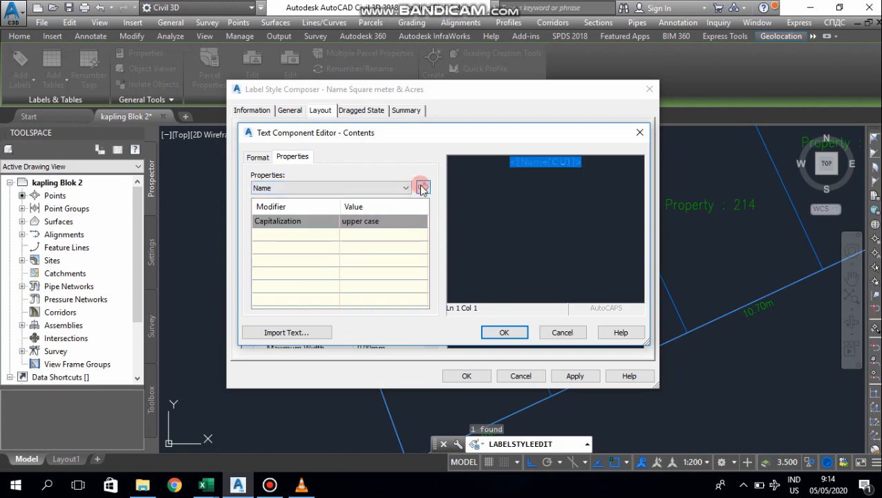
pyautogui.click(400, 194)
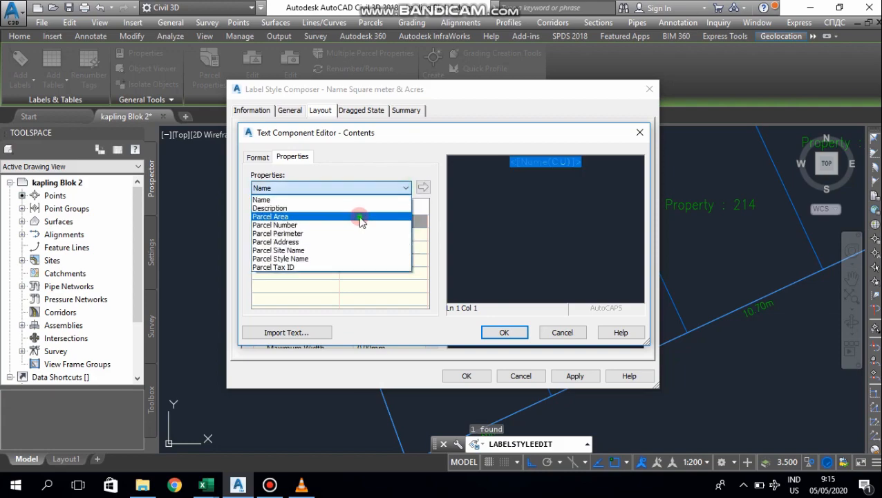
pyautogui.click(358, 219)
pyautogui.click(422, 190)
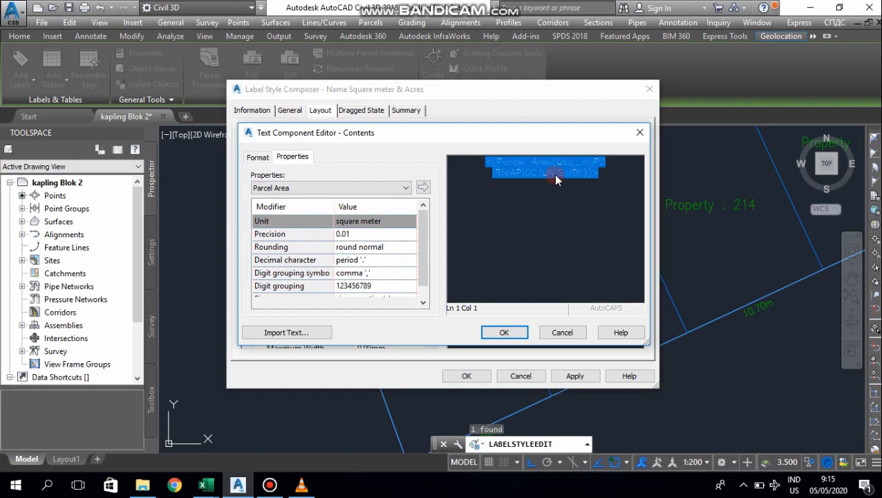
# Replace the contents with the Name property in upper case, followed by Parcel Area in square meters, 0.01 precision, on a new line.
pyautogui.click(404, 188)
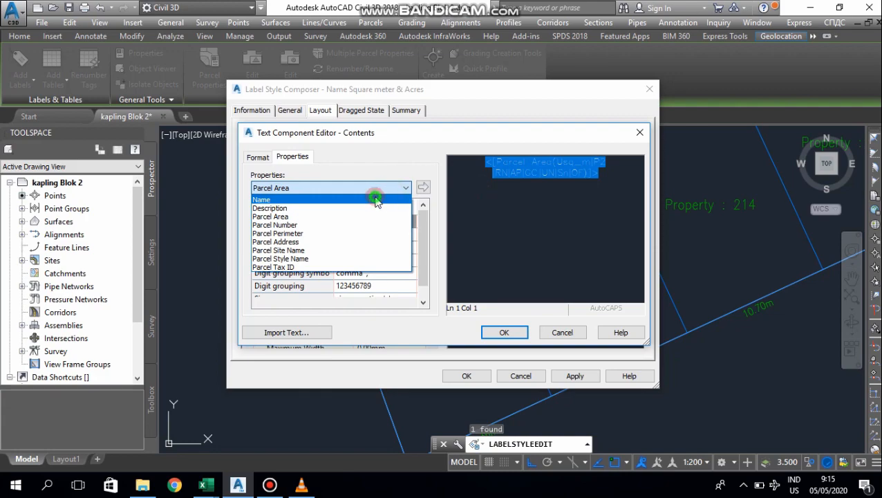
pyautogui.click(375, 200)
pyautogui.click(422, 187)
pyautogui.click(530, 184)
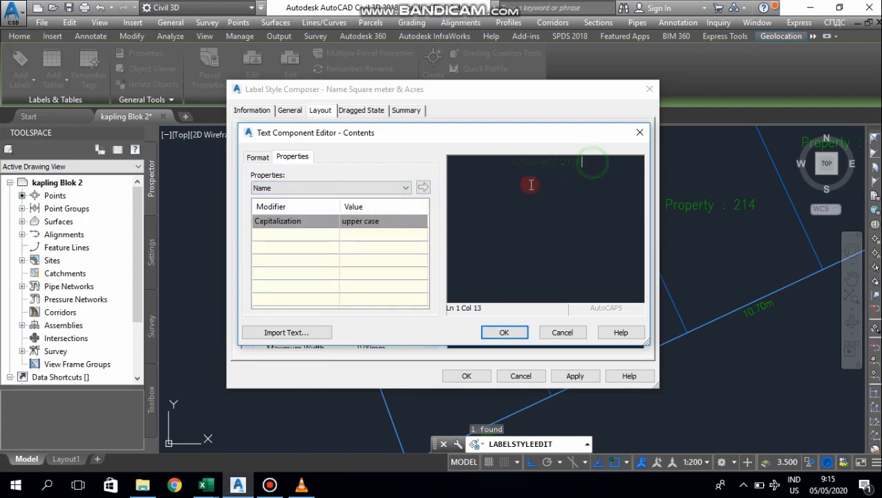
pyautogui.click(401, 187)
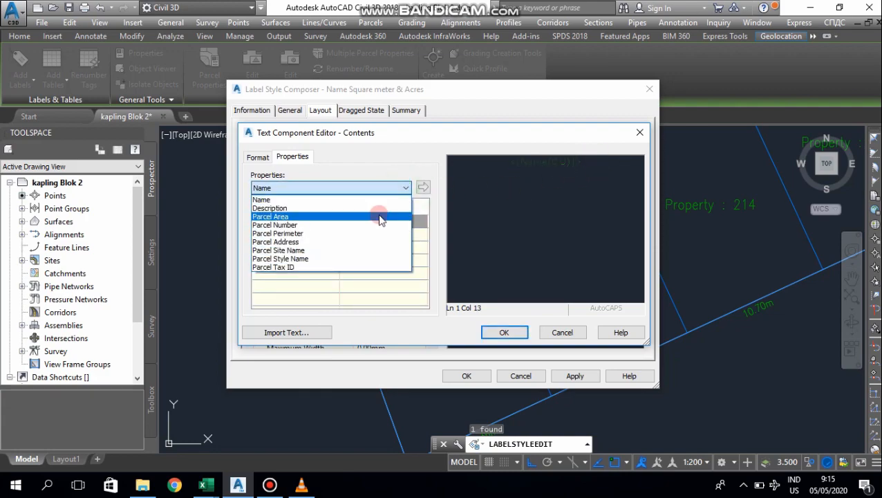
pyautogui.click(379, 219)
pyautogui.click(422, 188)
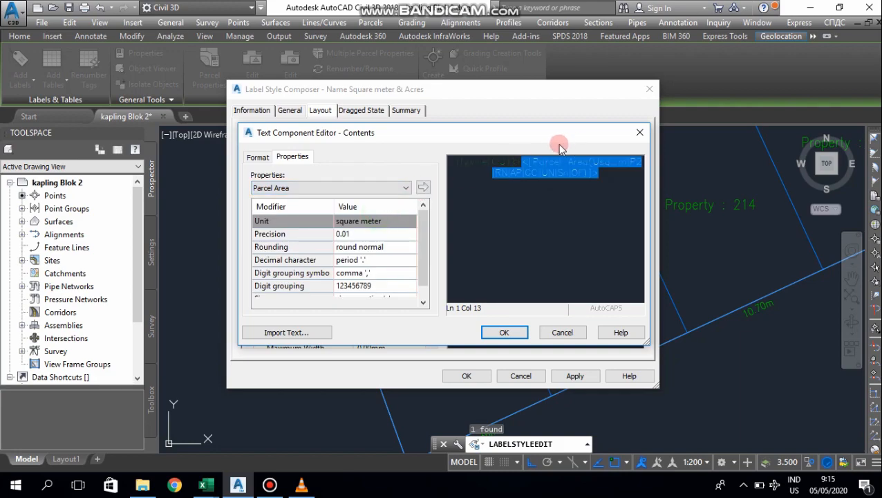
pyautogui.click(525, 163)
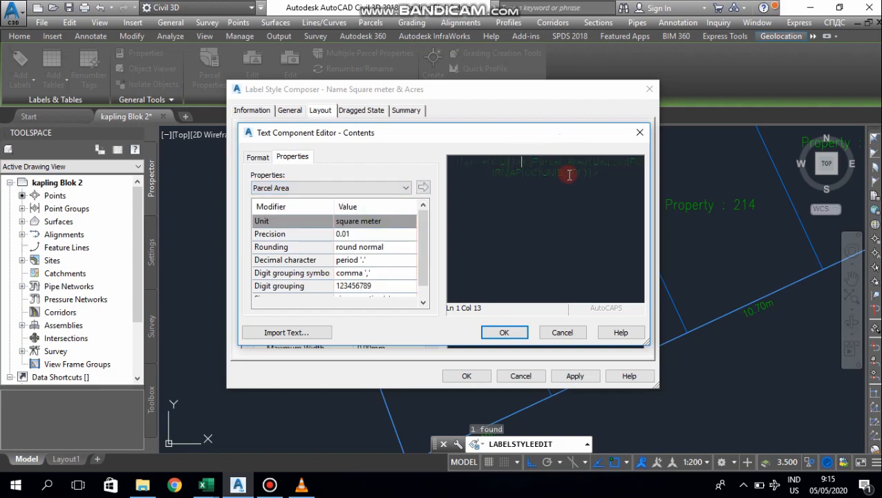
# Accept the edited contents and apply them to the Name Square meter & Acres label style.
pyautogui.click(502, 333)
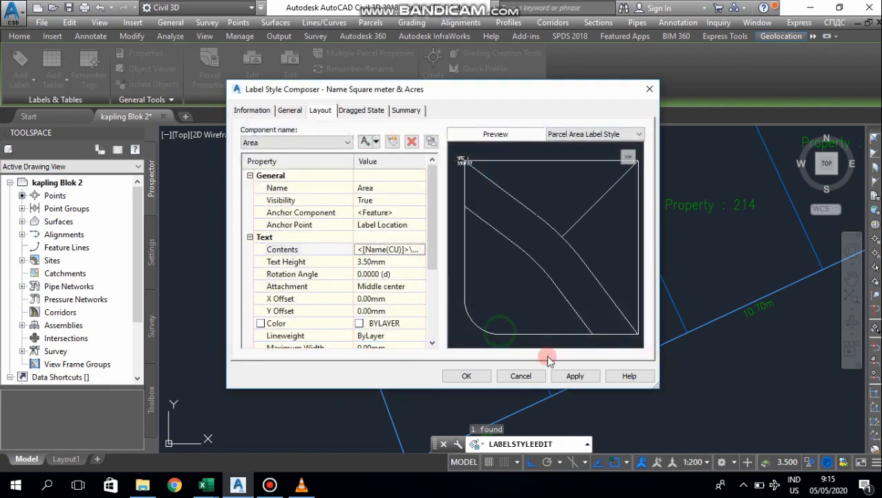
pyautogui.click(586, 374)
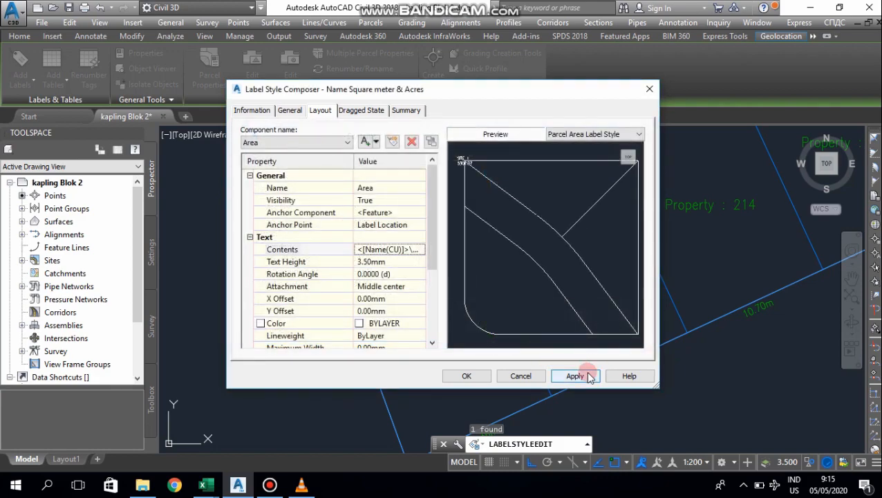
pyautogui.click(467, 375)
pyautogui.click(389, 238)
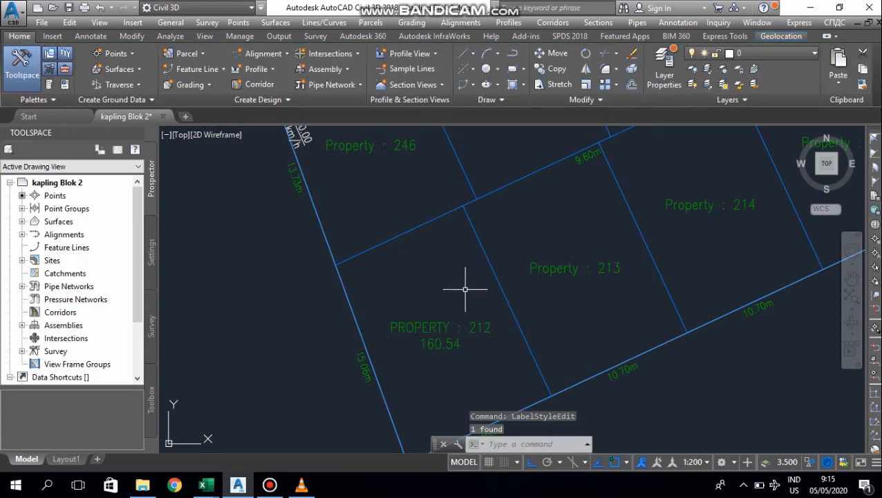
# Examine the name and area label of parcel Property : 212 and compare it with the neighbouring parcel labels.
pyautogui.scroll(-5, 468, 289)
pyautogui.scroll(2, 469, 288)
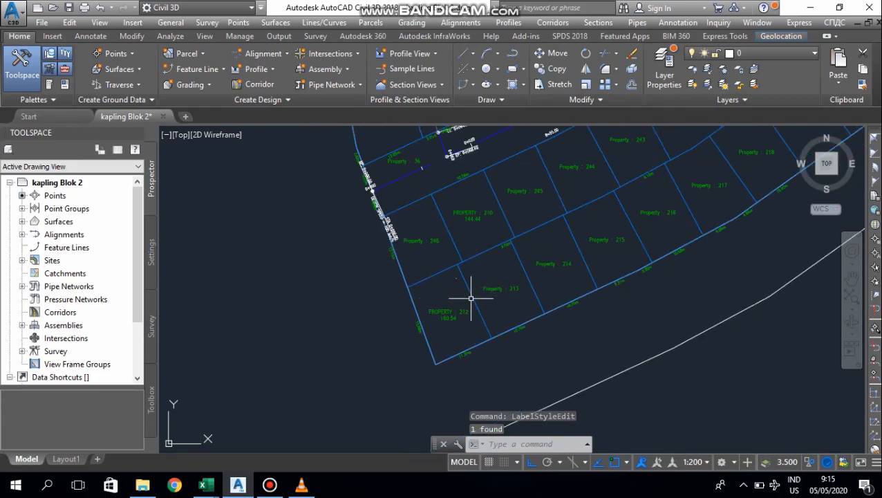
pyautogui.scroll(2, 477, 285)
pyautogui.rightClick(501, 282)
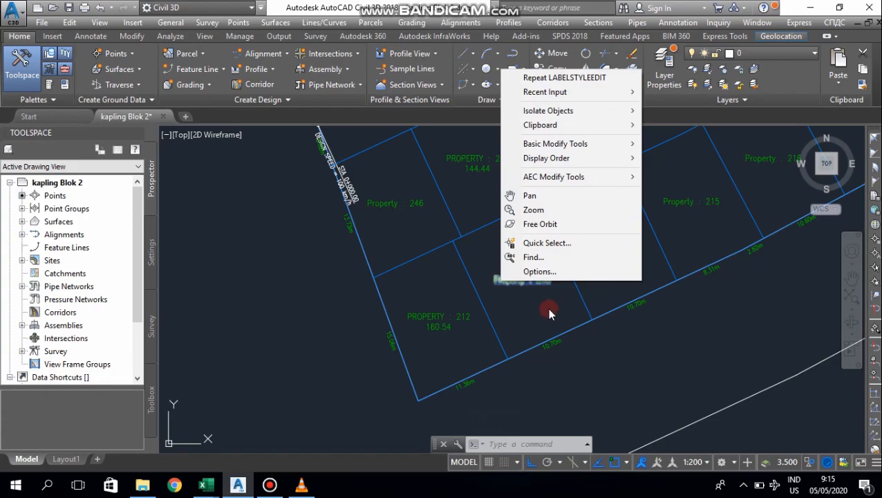
pyautogui.click(515, 319)
pyautogui.scroll(4, 453, 335)
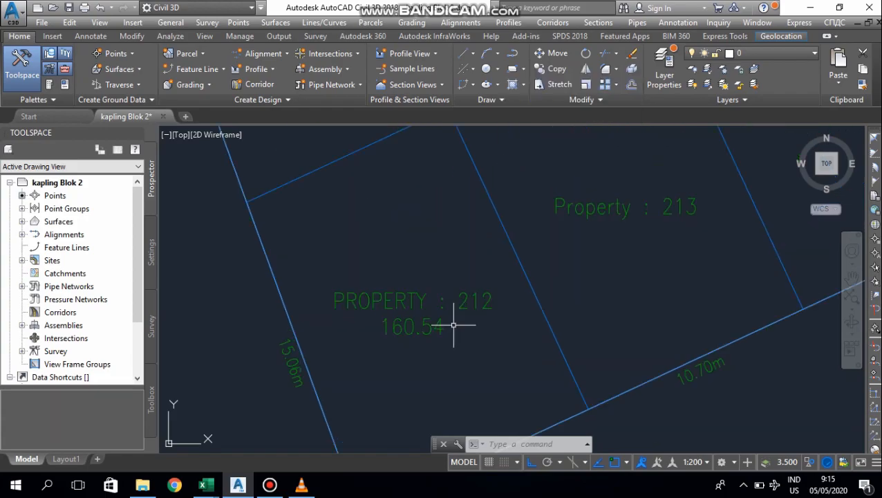
pyautogui.scroll(-2, 349, 305)
pyautogui.scroll(2, 355, 286)
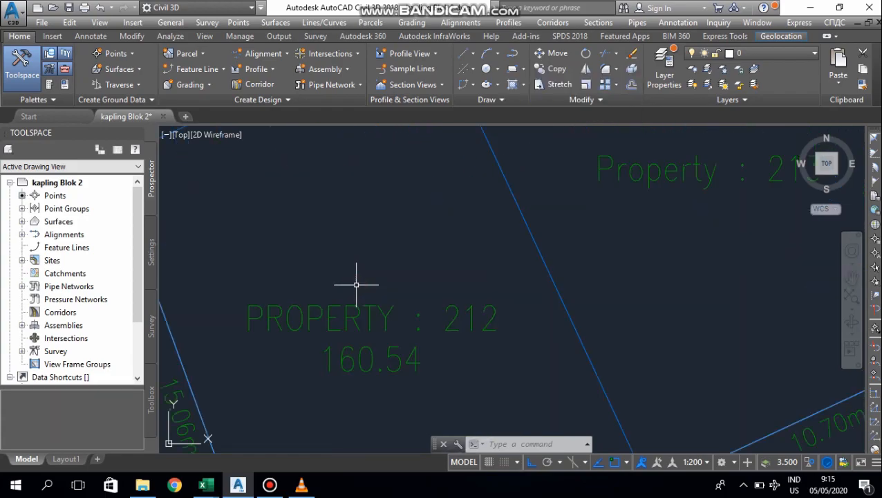
pyautogui.scroll(-2, 376, 241)
pyautogui.scroll(2, 374, 291)
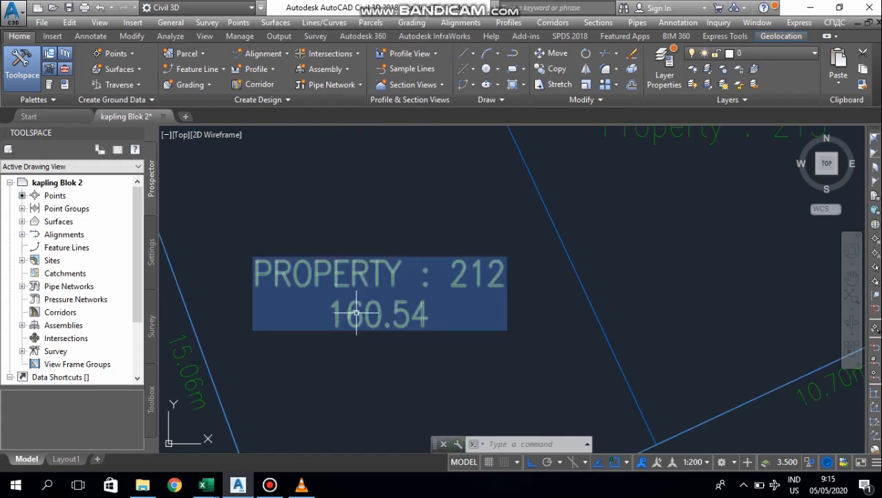
pyautogui.scroll(-3, 400, 309)
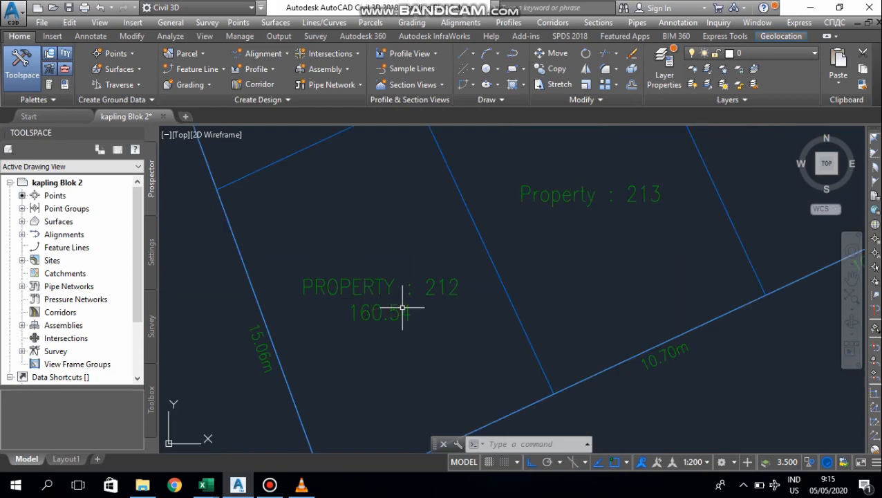
pyautogui.scroll(1, 404, 307)
pyautogui.scroll(-3, 408, 311)
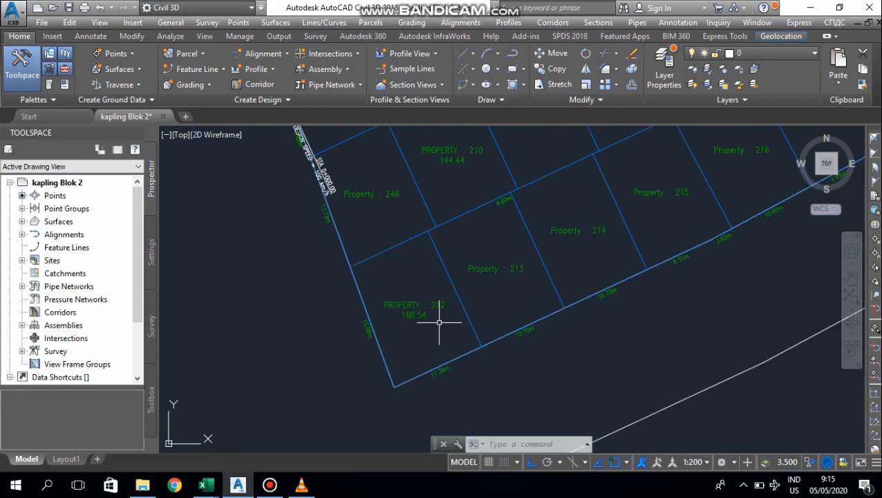
# Select parcels Property : 213 to 217 in the outer row and parcels 246, 210, 245, 244 and 243 in the row above.
pyautogui.click(502, 269)
pyautogui.scroll(-4, 505, 273)
pyautogui.scroll(3, 522, 285)
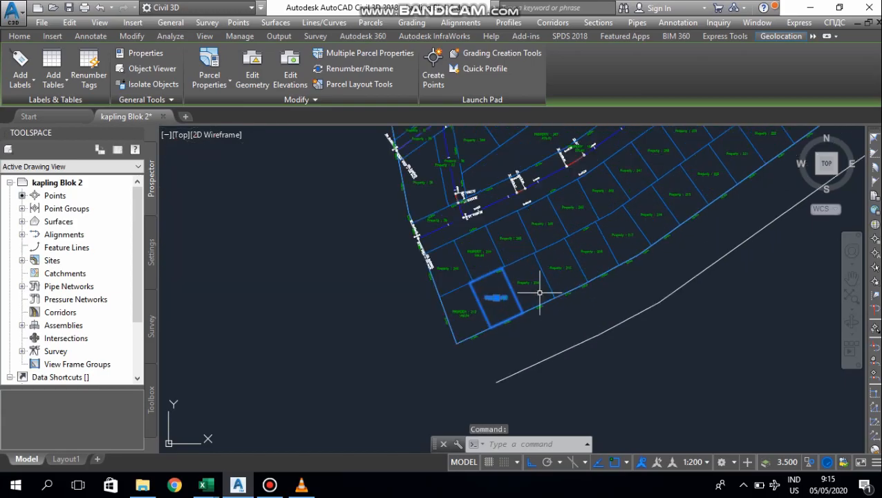
pyautogui.click(506, 247)
pyautogui.click(567, 294)
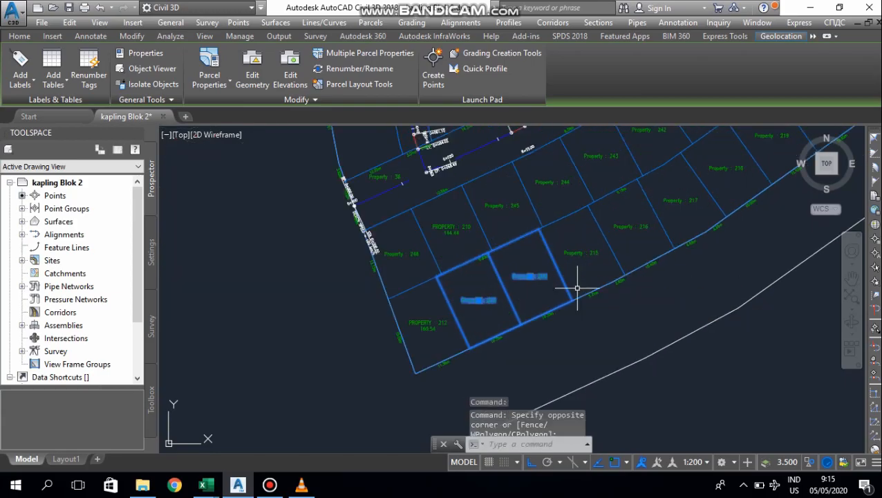
pyautogui.click(557, 231)
pyautogui.click(615, 273)
pyautogui.scroll(-2, 608, 277)
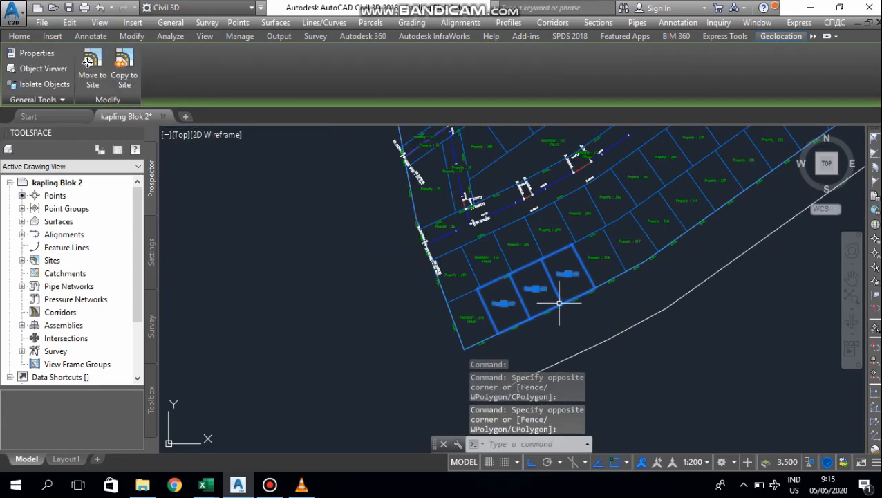
pyautogui.click(579, 250)
pyautogui.click(631, 266)
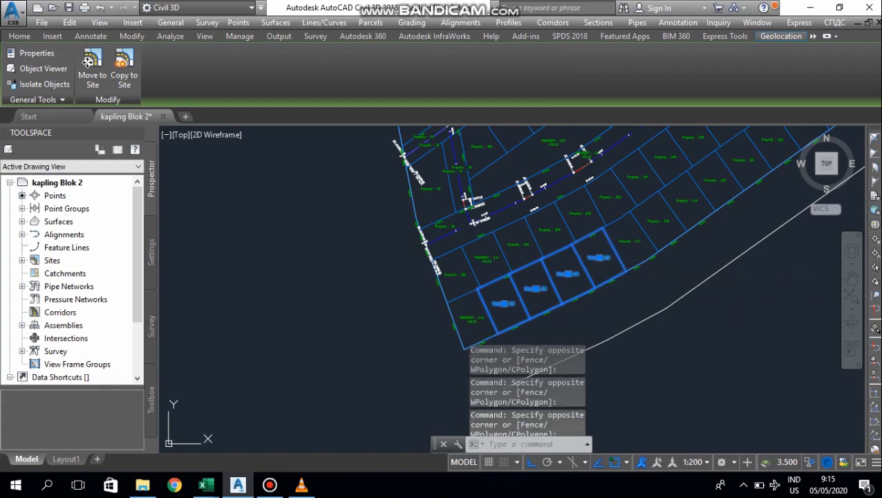
pyautogui.click(613, 233)
pyautogui.click(651, 253)
pyautogui.click(478, 255)
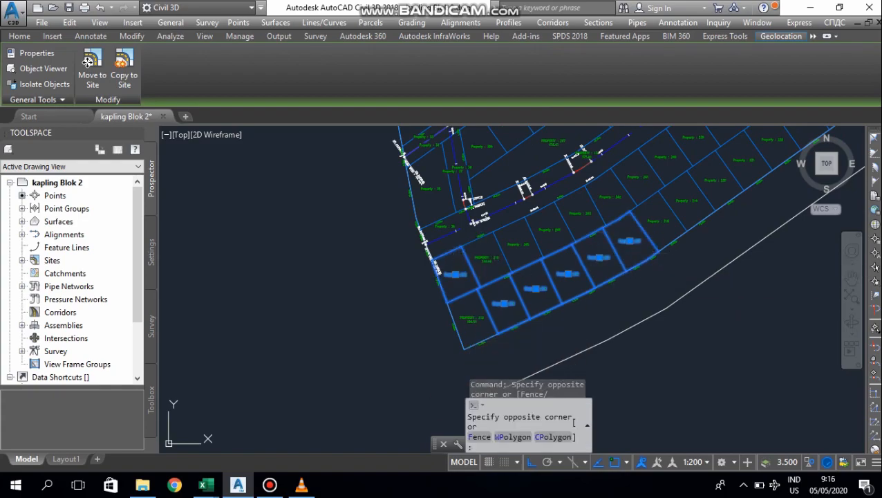
pyautogui.click(485, 259)
pyautogui.click(516, 245)
pyautogui.scroll(-4, 541, 230)
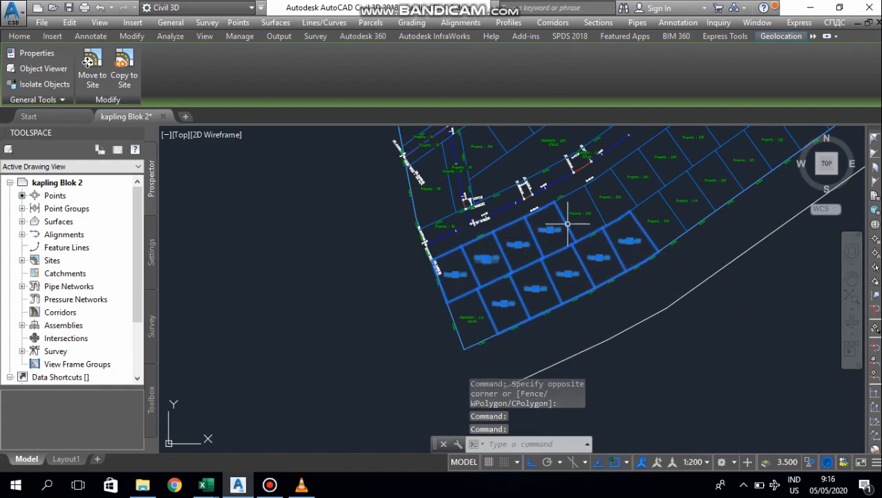
pyautogui.scroll(3, 517, 256)
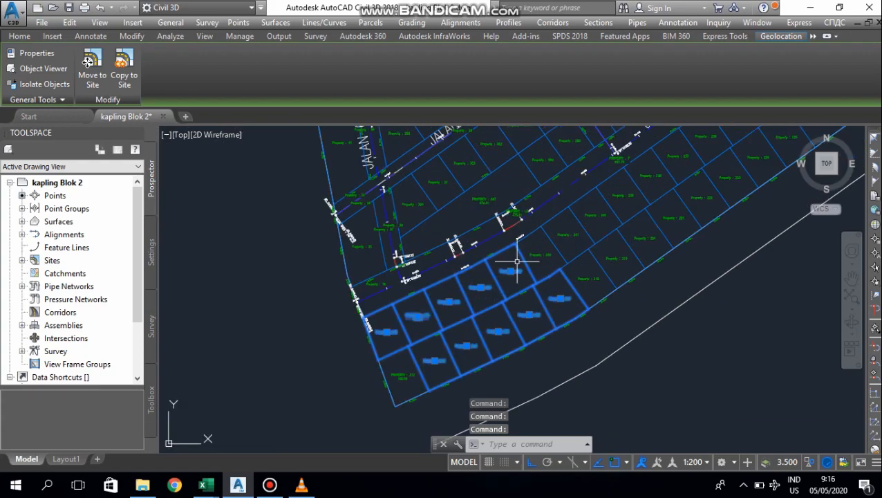
# Select every object in the drawing and clear the whole selection.
pyautogui.hotkey('ctrl', 'a')
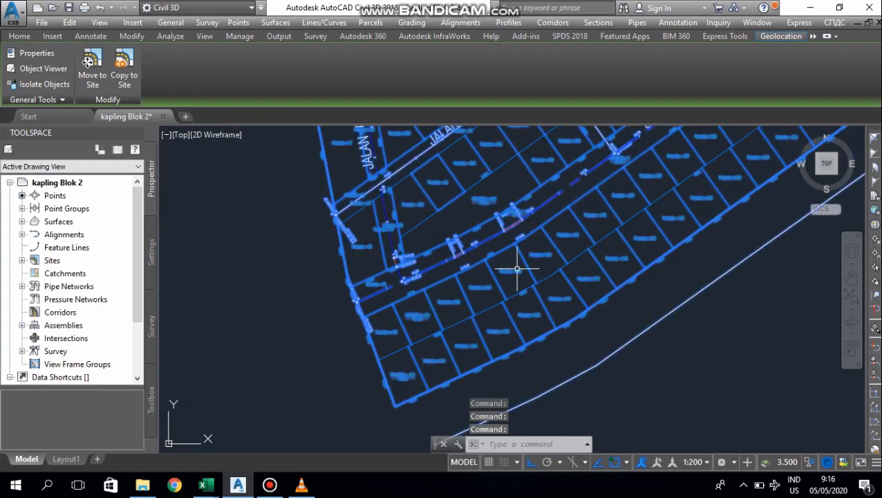
pyautogui.scroll(-3, 518, 283)
pyautogui.scroll(-2, 565, 241)
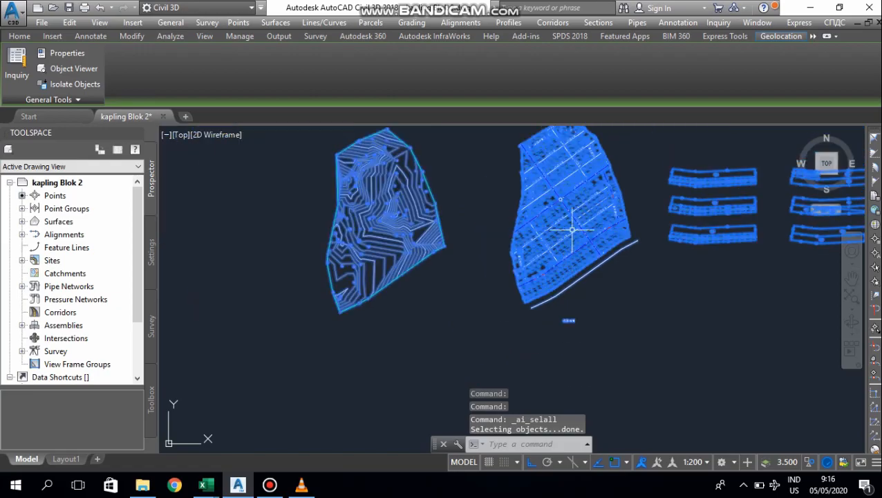
pyautogui.scroll(5, 514, 351)
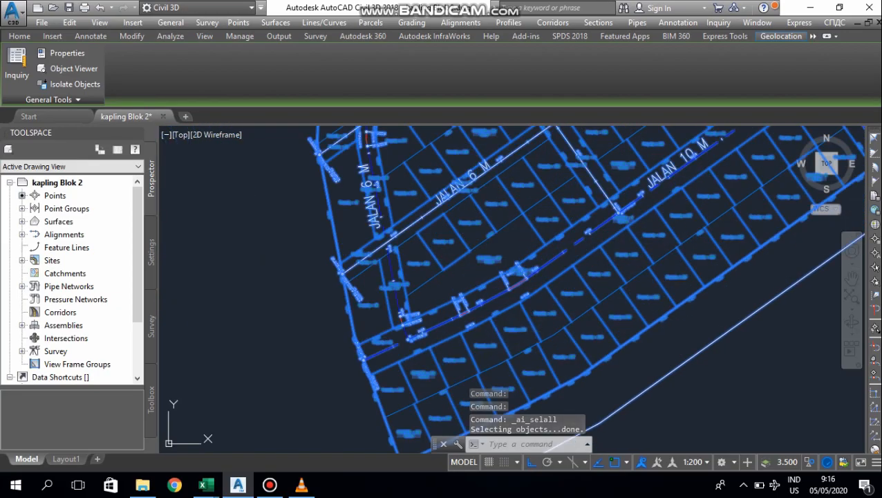
pyautogui.rightClick(517, 328)
pyautogui.click(506, 334)
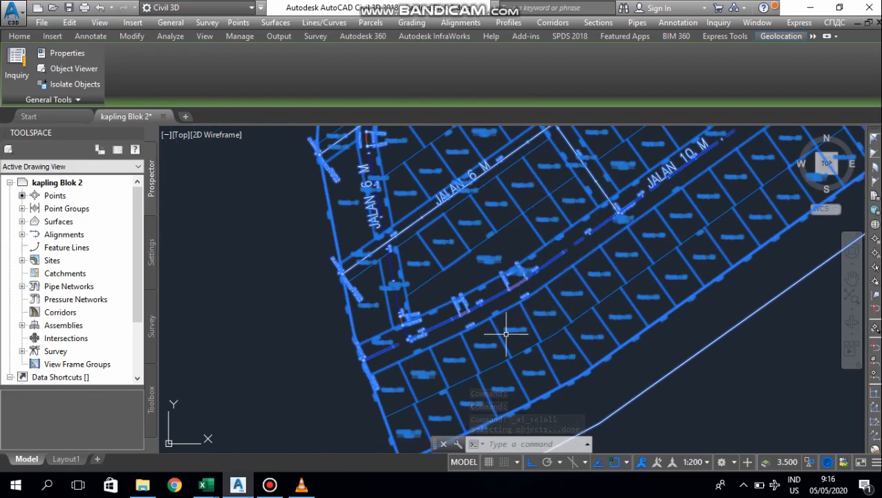
pyautogui.scroll(5, 506, 334)
pyautogui.press('Escape')
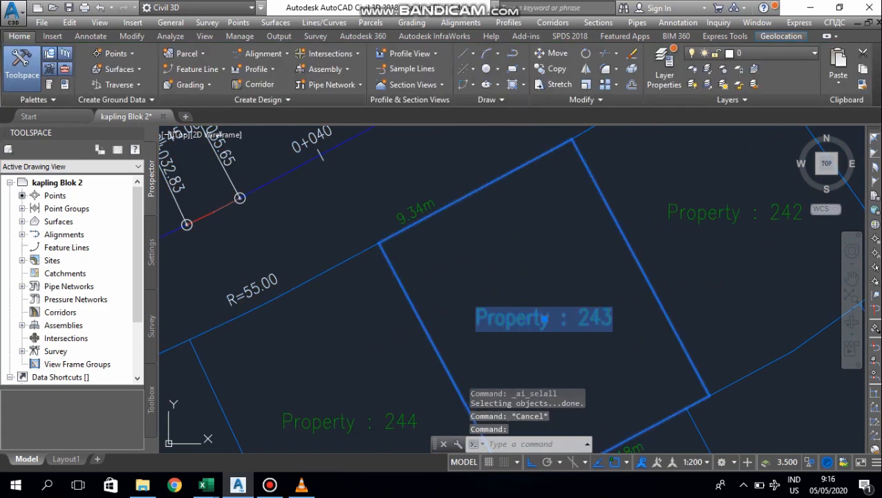
# Select parcels Property : 243, 244, 245, 210 and 246 in the inner row and Property : 213 in the outer row.
pyautogui.click(545, 319)
pyautogui.scroll(-5, 539, 297)
pyautogui.click(488, 308)
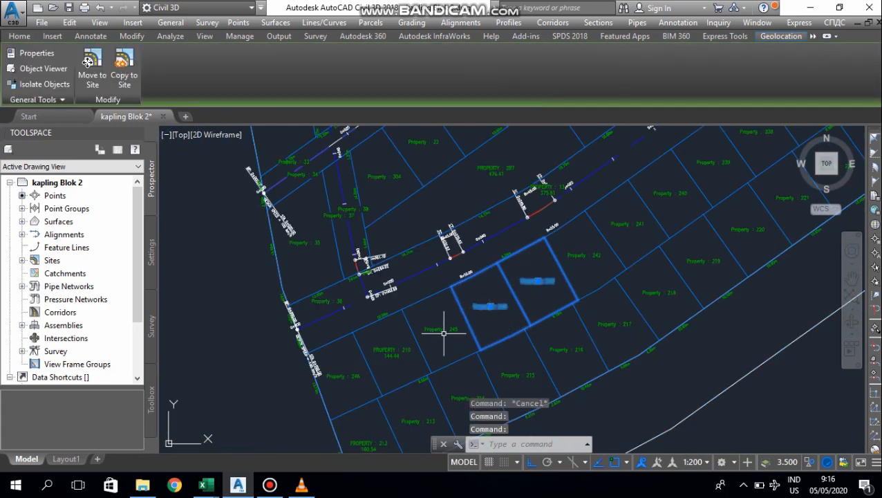
pyautogui.click(439, 330)
pyautogui.click(384, 353)
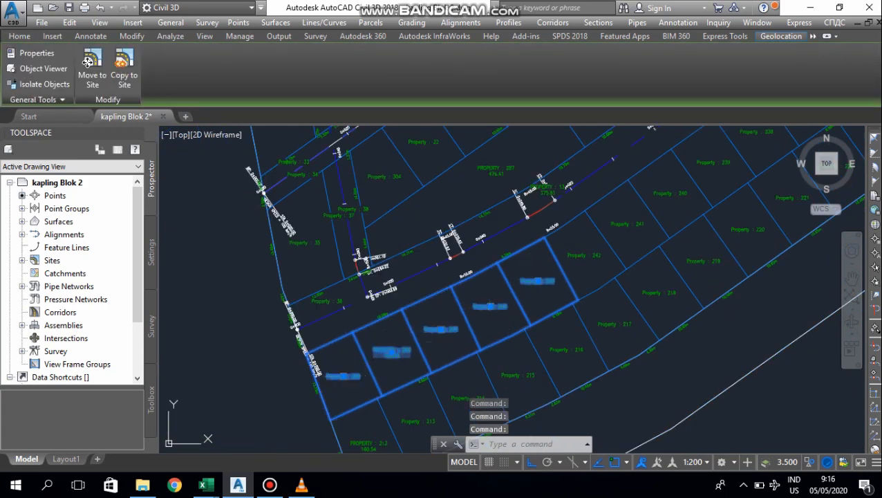
pyautogui.scroll(-3, 349, 387)
pyautogui.scroll(5, 434, 319)
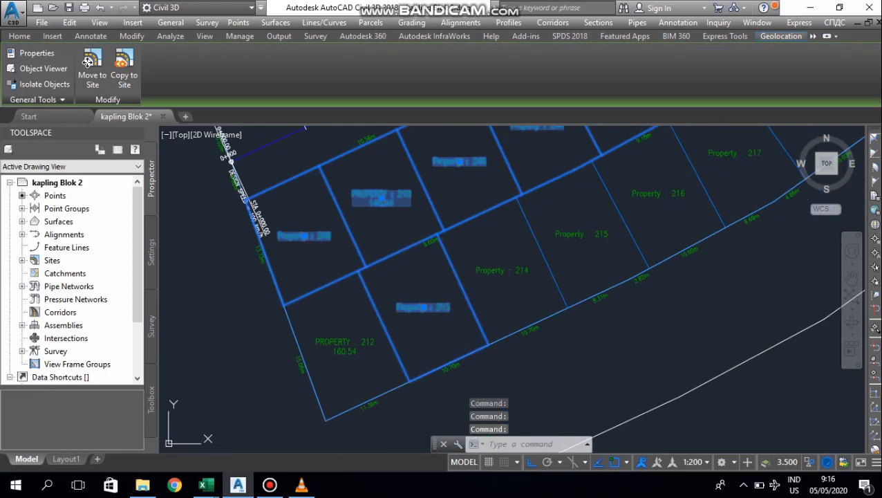
# Add parcels Property : 214 to 218 in the outer row and Property : 242 and 241 in the inner row to the selection.
pyautogui.click(502, 269)
pyautogui.click(581, 233)
pyautogui.click(658, 194)
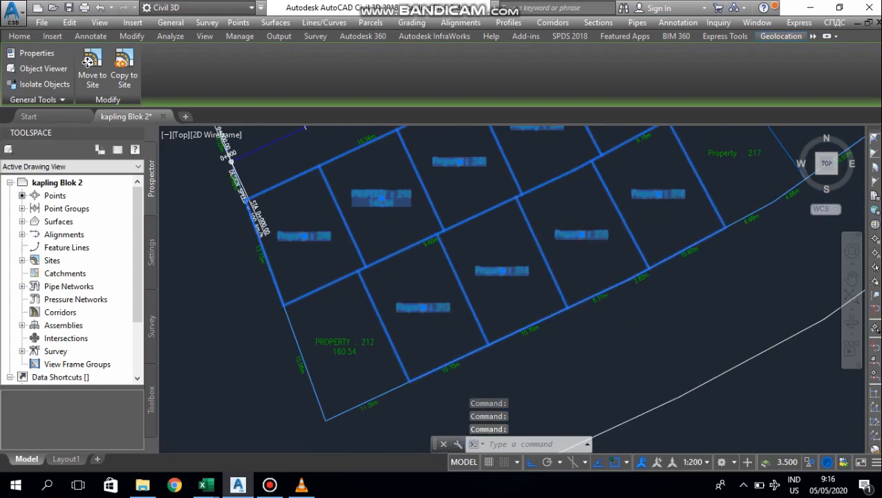
pyautogui.scroll(-3, 640, 246)
pyautogui.click(664, 224)
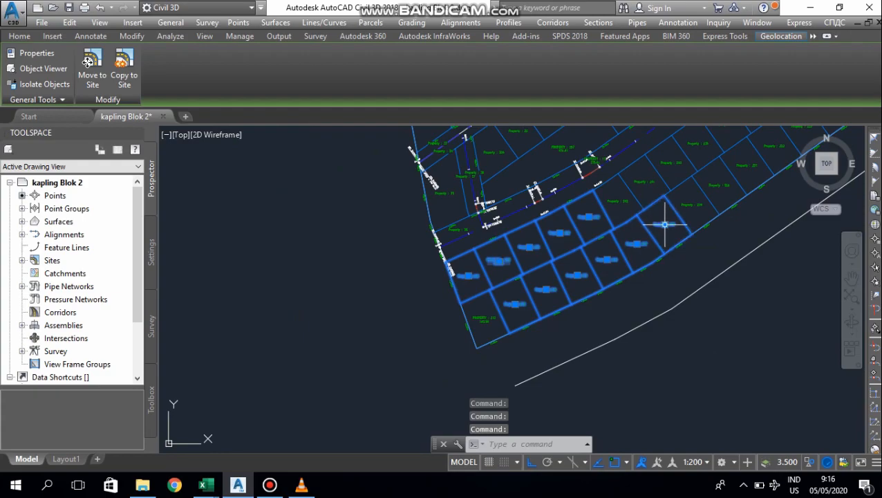
pyautogui.click(633, 196)
pyautogui.scroll(-3, 541, 344)
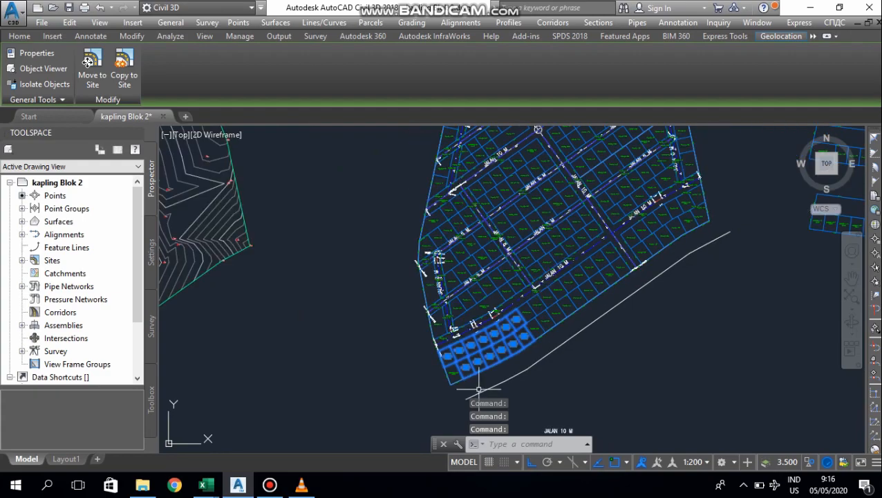
# Extend the selection with parcels Property : 219, 220 and 221 in the outer row and 240 and 239 in the inner row.
pyautogui.scroll(8, 541, 344)
pyautogui.click(529, 284)
pyautogui.click(518, 294)
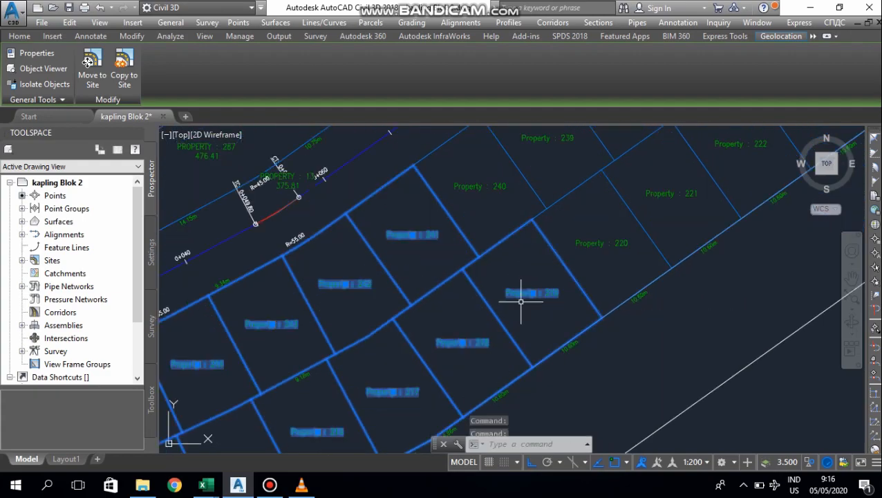
pyautogui.click(488, 186)
pyautogui.click(553, 142)
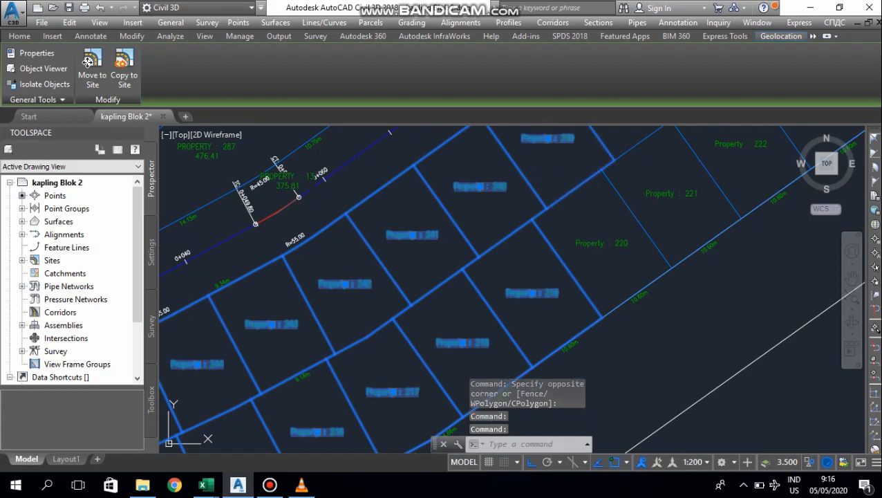
pyautogui.scroll(-5, 587, 268)
pyautogui.scroll(4, 586, 269)
pyautogui.click(586, 269)
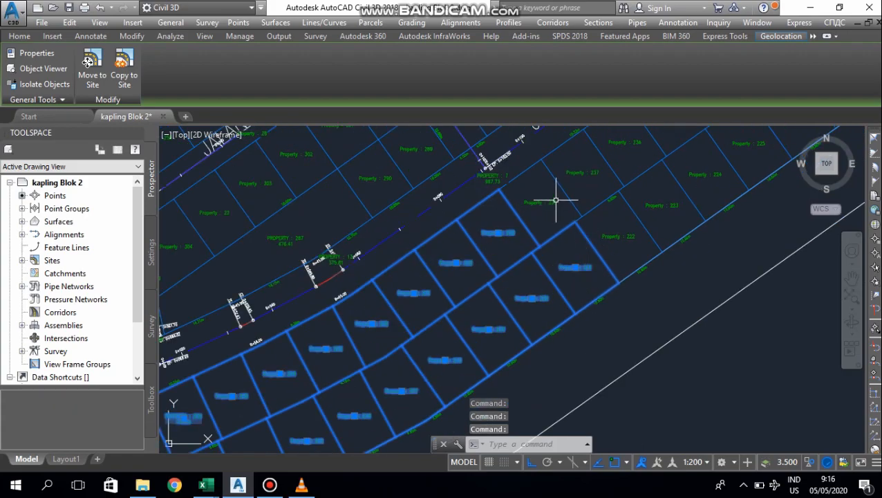
# Add parcels Property : 238, 237 and 236 in the inner row and 222 and 223 in the outer row to the selection.
pyautogui.click(553, 201)
pyautogui.click(583, 172)
pyautogui.click(612, 239)
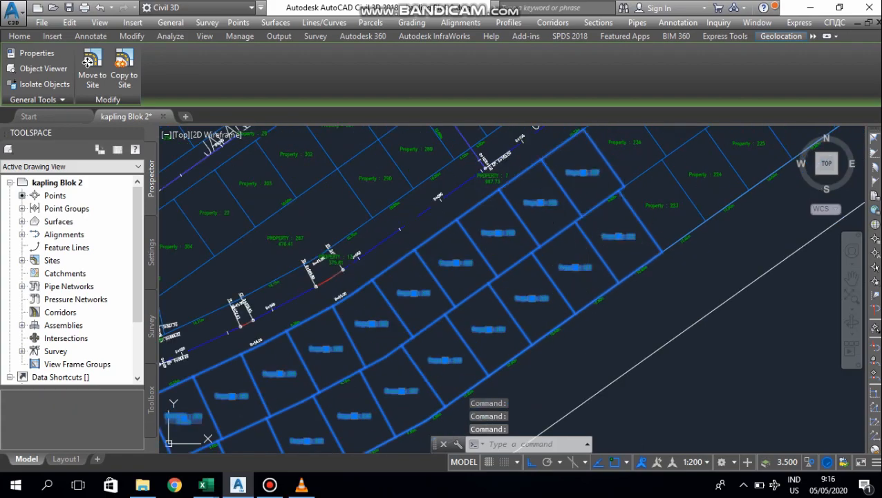
pyautogui.click(622, 148)
pyautogui.click(622, 141)
pyautogui.click(651, 207)
pyautogui.scroll(-5, 490, 307)
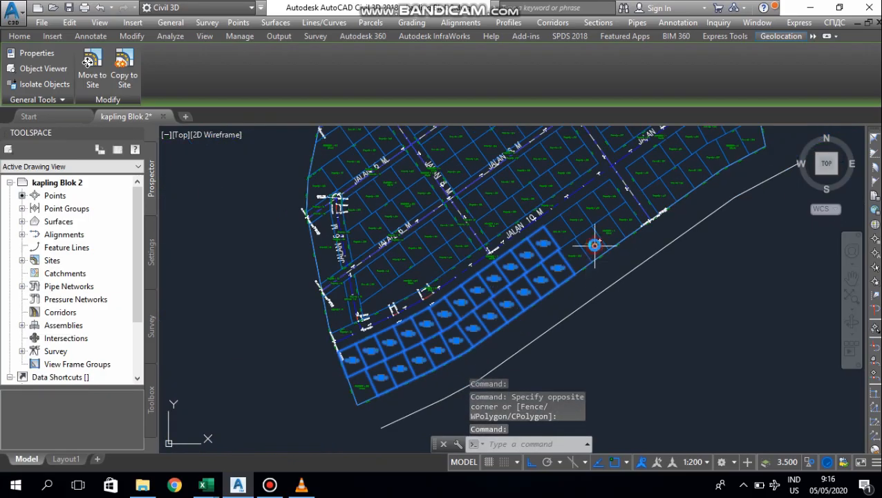
# Include parcels Property : 235 and 234 in the inner row and 224 and 225 in the outer row in the selection.
pyautogui.scroll(5, 548, 272)
pyautogui.click(515, 205)
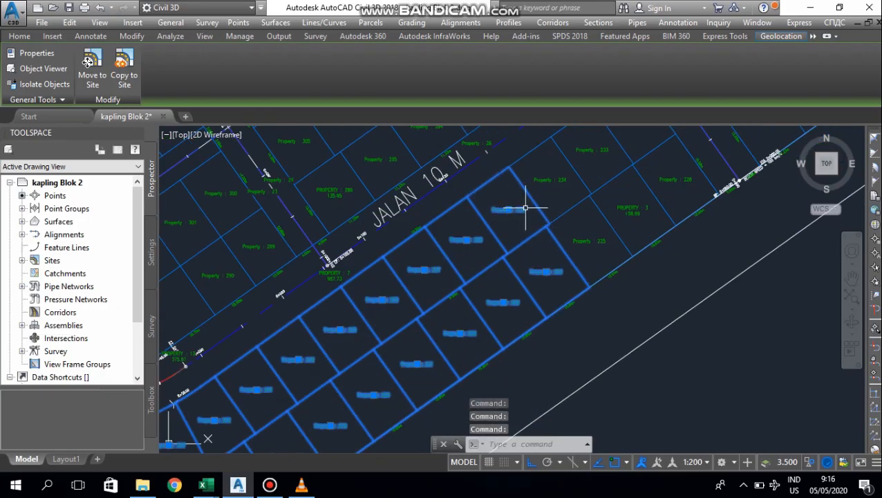
pyautogui.click(552, 177)
pyautogui.click(597, 243)
pyautogui.click(600, 232)
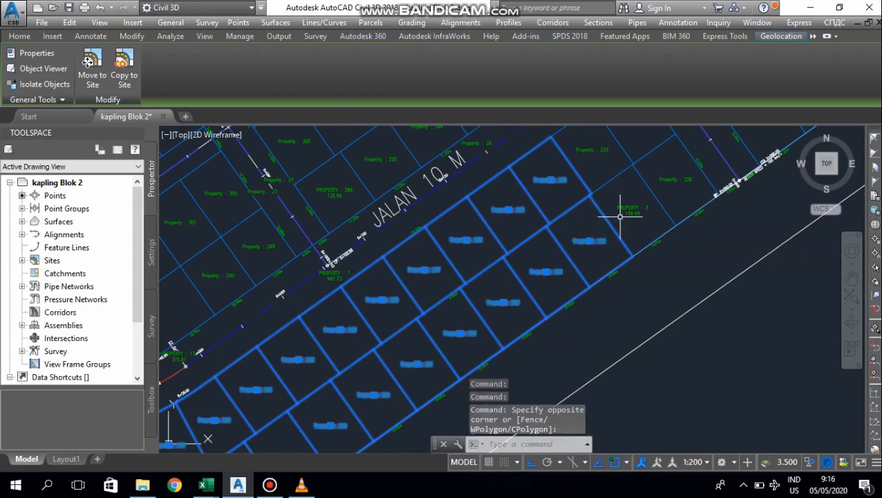
# Add parcels Property : 3 and 233 and the end parcels beside the crossing road to the selection.
pyautogui.click(627, 206)
pyautogui.click(592, 149)
pyautogui.click(670, 181)
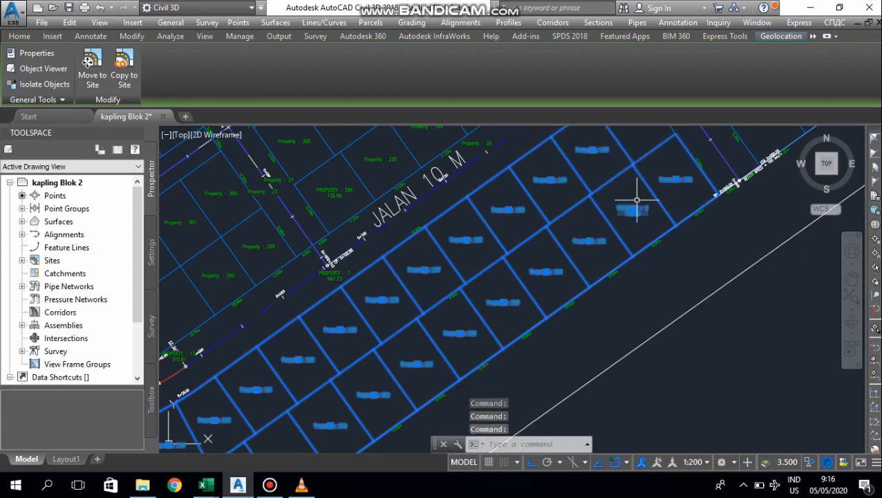
pyautogui.scroll(-2, 547, 276)
pyautogui.click(596, 178)
pyautogui.scroll(-3, 589, 192)
# Extend the selection across the road to parcels Property : 247, 248, 228 and 227 in the next block.
pyautogui.scroll(4, 581, 235)
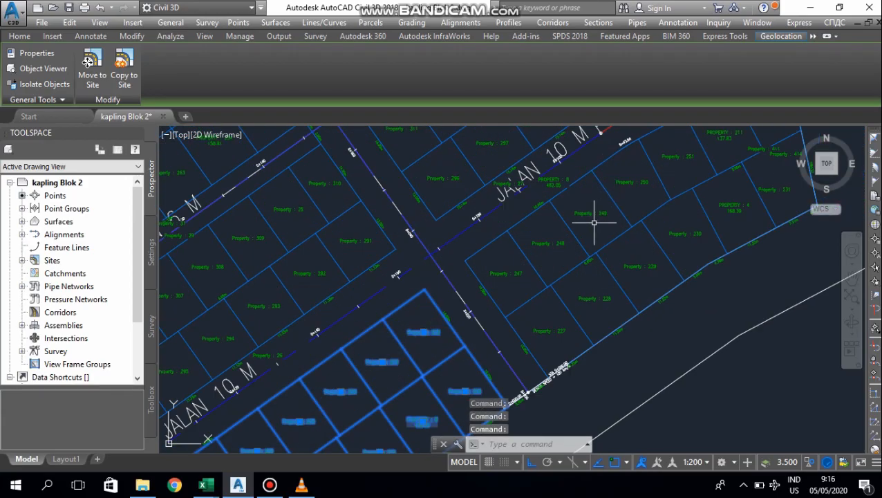
pyautogui.scroll(-1, 566, 250)
pyautogui.scroll(2, 627, 208)
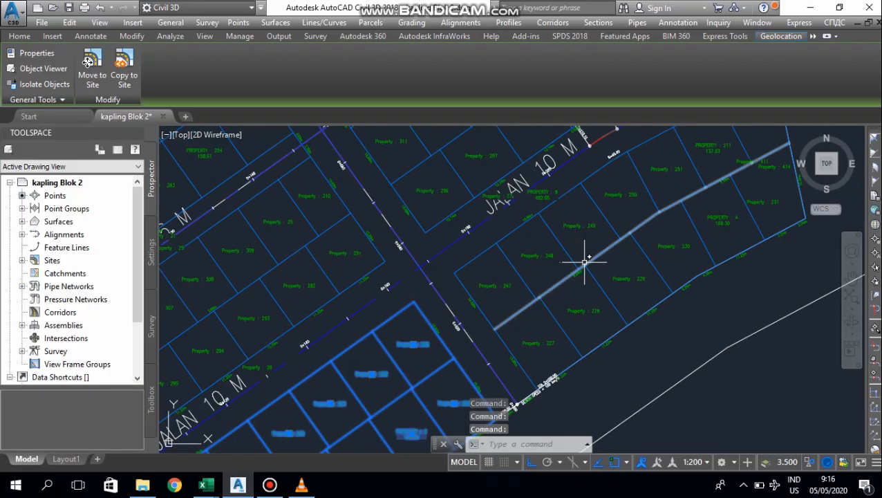
pyautogui.click(553, 277)
pyautogui.click(527, 253)
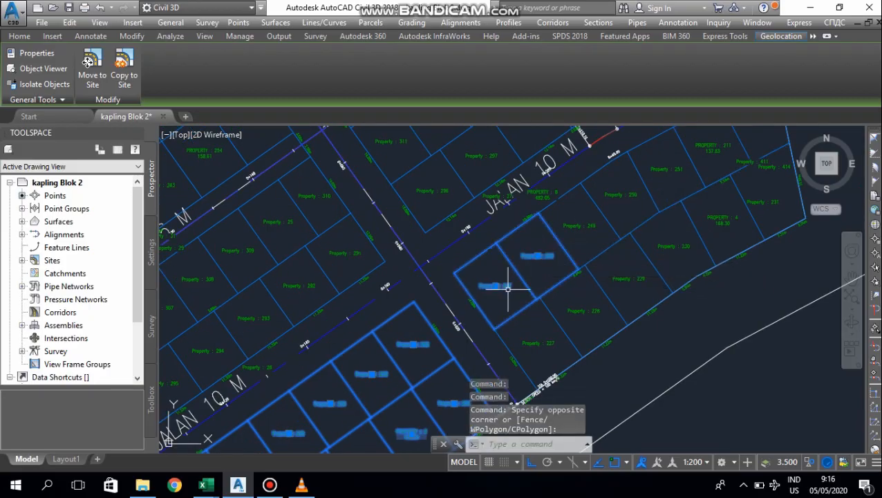
pyautogui.click(584, 305)
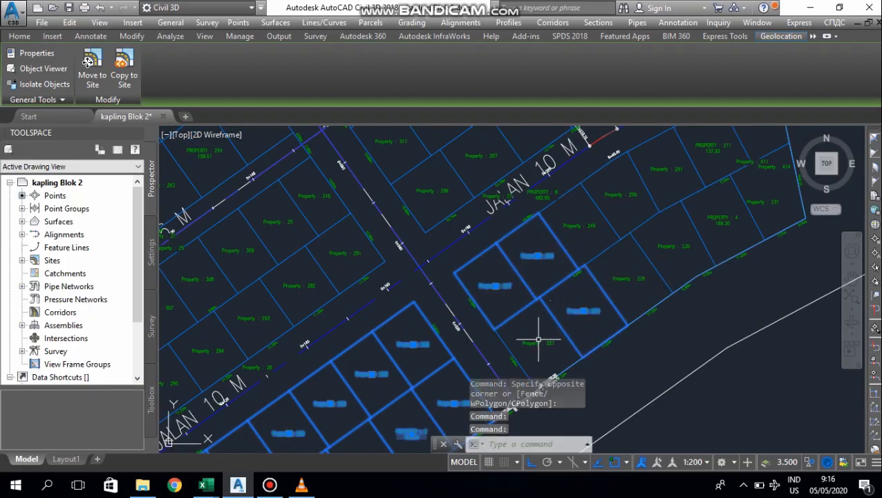
# Add parcels Property : 249, 250 and 251 in the inner row and 229 and 230 in the outer row to the selection.
pyautogui.click(642, 295)
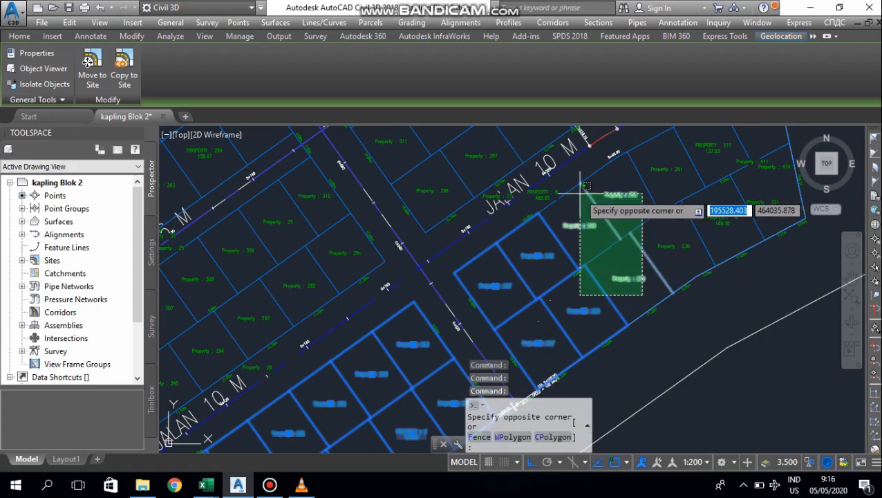
pyautogui.click(587, 186)
pyautogui.scroll(4, 550, 279)
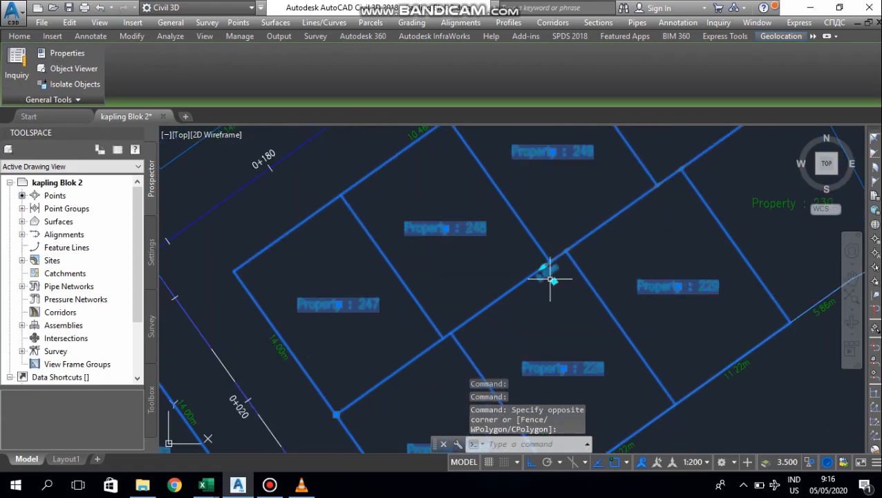
pyautogui.scroll(-5, 553, 283)
pyautogui.click(661, 258)
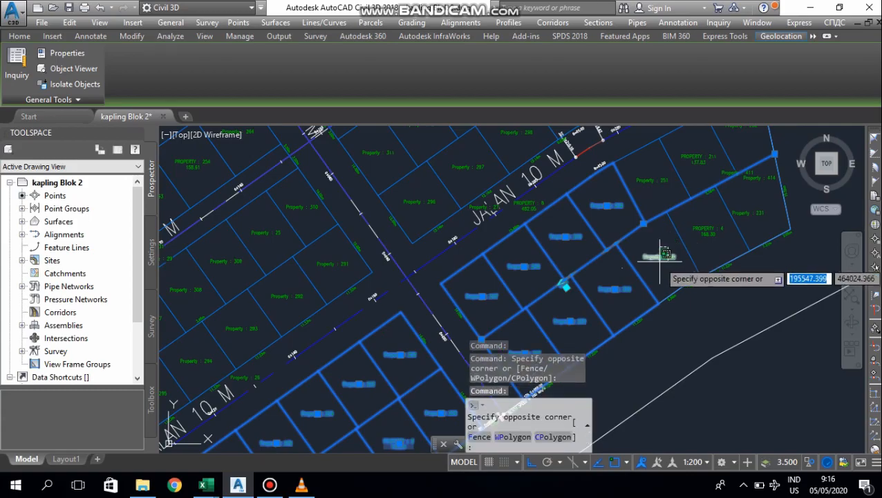
pyautogui.click(658, 185)
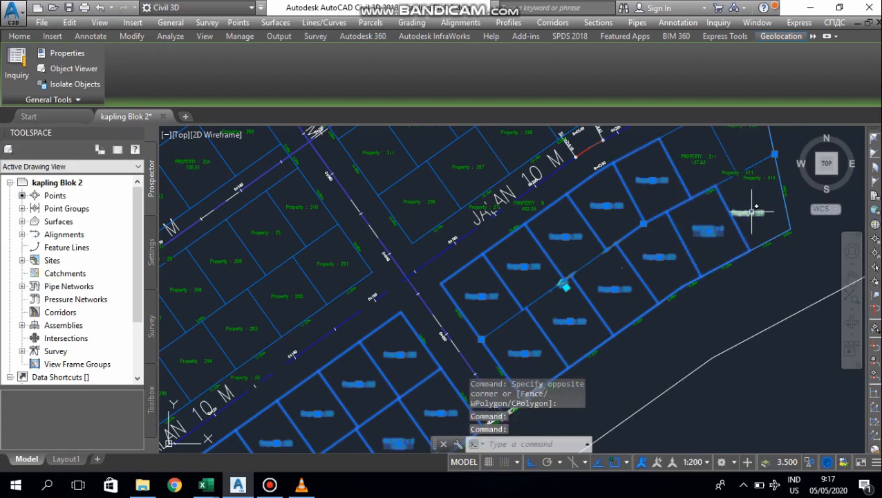
# Complete the two-row selection with parcels Property : 231 and 211 and the corner parcel at the end of the block.
pyautogui.scroll(-4, 662, 253)
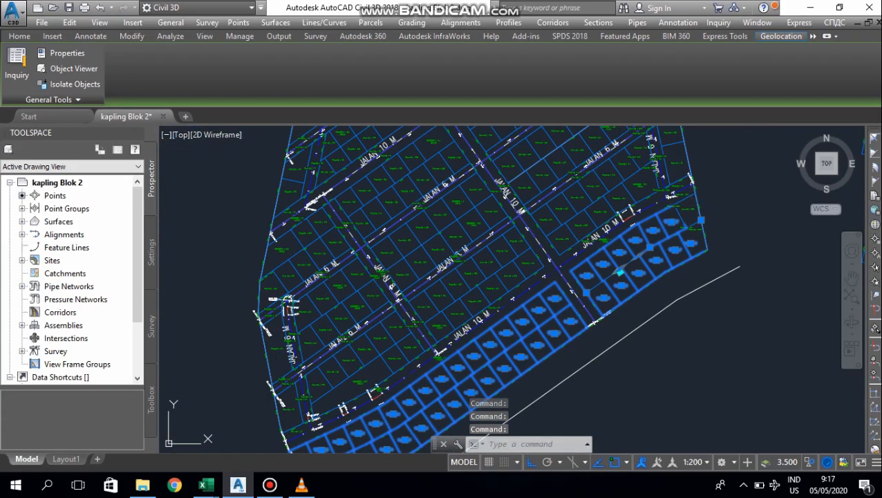
pyautogui.scroll(4, 689, 208)
pyautogui.rightClick(688, 211)
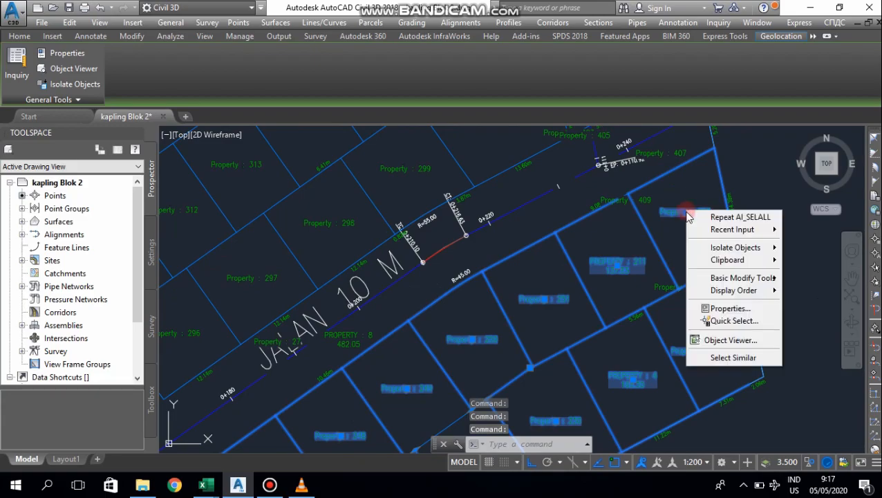
pyautogui.click(601, 262)
pyautogui.scroll(-4, 596, 259)
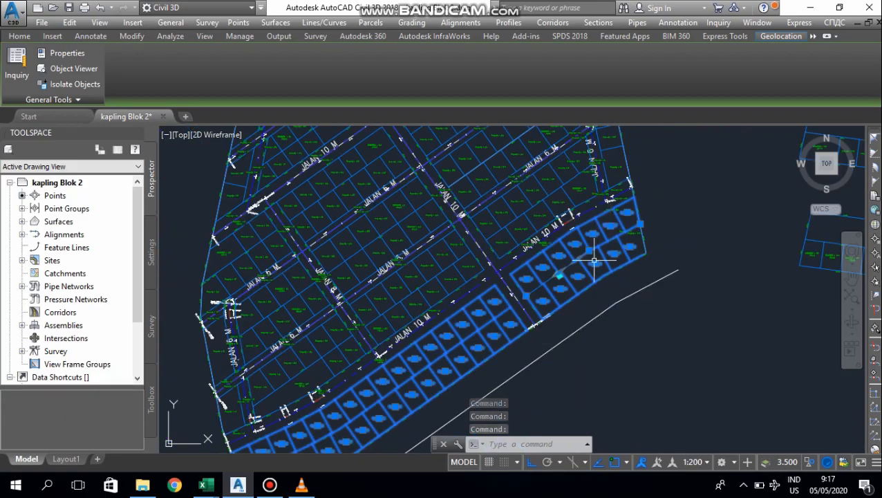
# Check the 9.69m segment label caught between the two rows and clear the whole selection.
pyautogui.scroll(4, 560, 279)
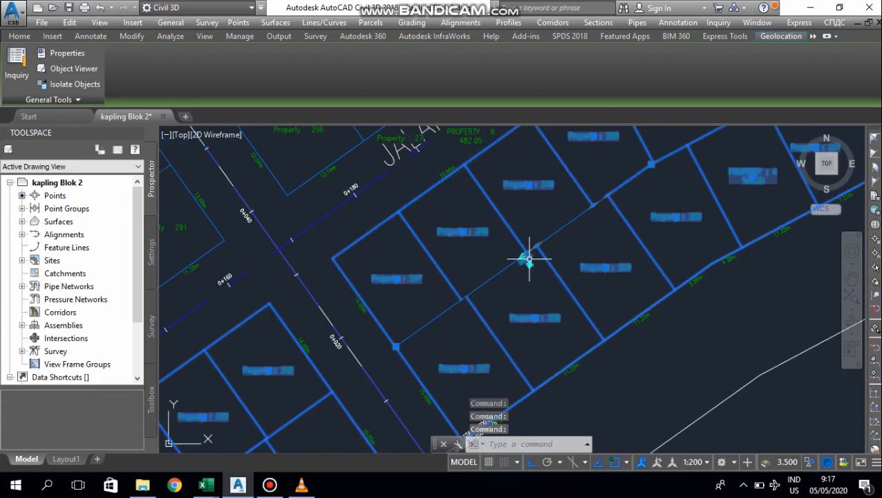
pyautogui.scroll(5, 530, 262)
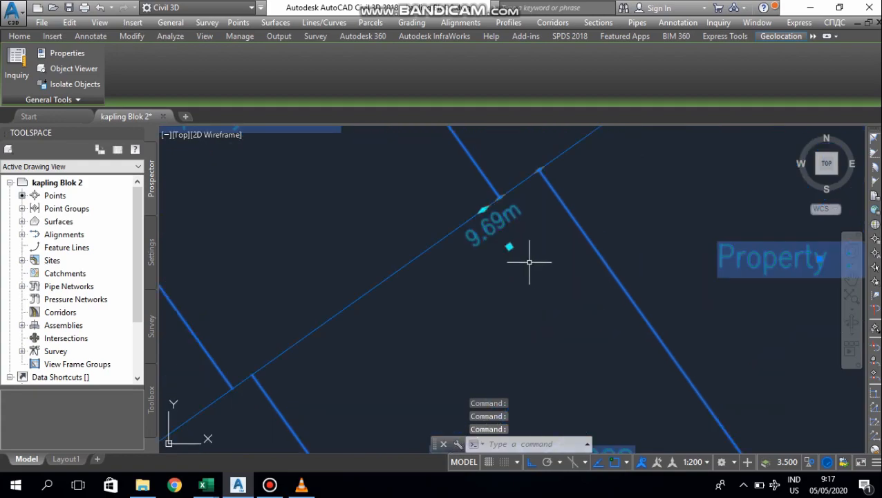
pyautogui.click(495, 213)
pyautogui.press('Escape')
pyautogui.press('Escape')
# Examine the name and area labels on parcel Property : 246 and on the parcels along the roads.
pyautogui.scroll(-6, 516, 220)
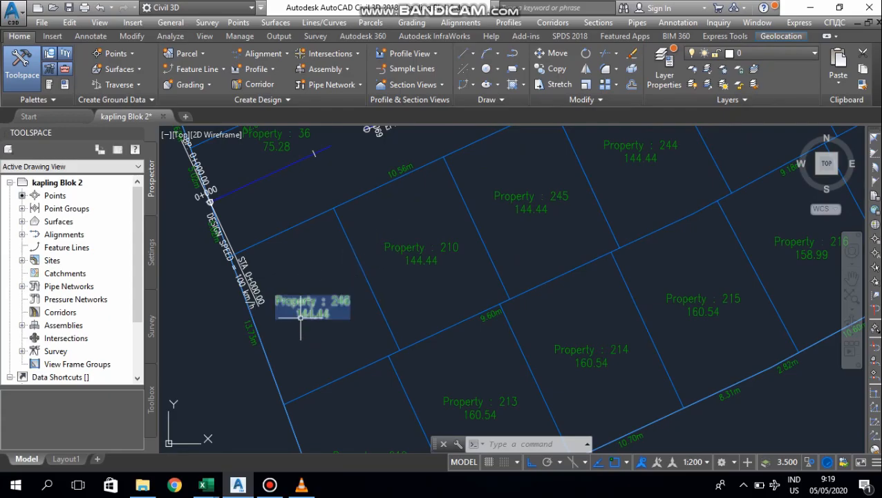
pyautogui.scroll(4, 292, 297)
pyautogui.scroll(-4, 291, 298)
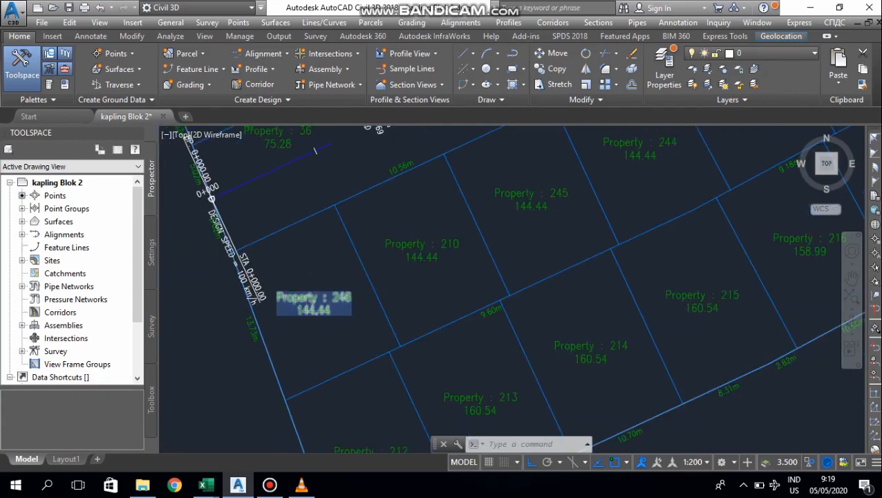
pyautogui.scroll(8, 305, 299)
pyautogui.scroll(-5, 335, 345)
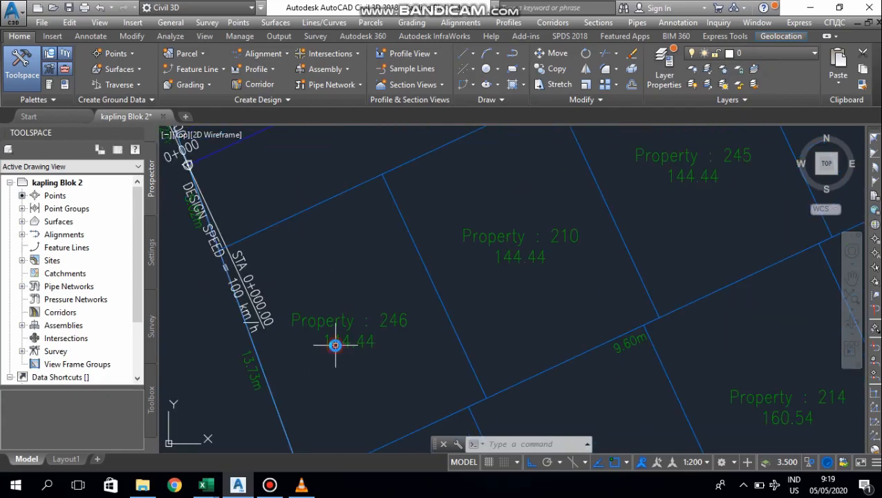
pyautogui.scroll(3, 273, 230)
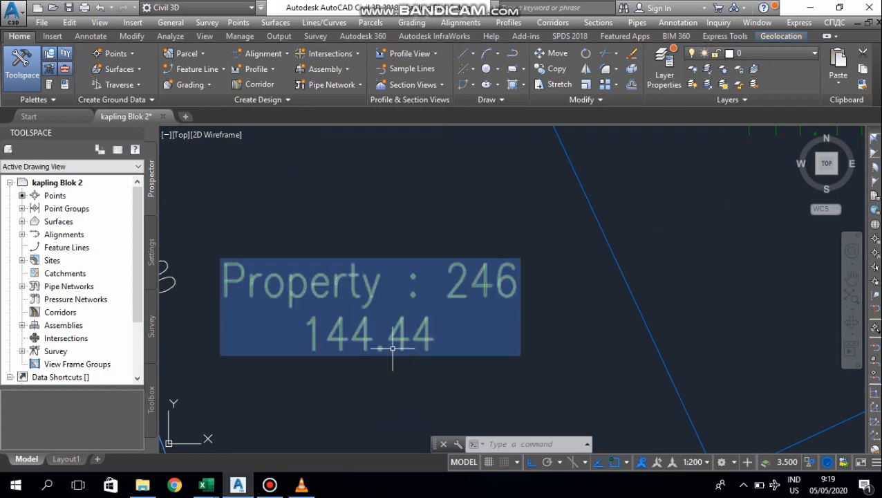
pyautogui.scroll(-4, 391, 359)
pyautogui.scroll(-2, 484, 208)
pyautogui.scroll(3, 484, 225)
pyautogui.scroll(2, 484, 276)
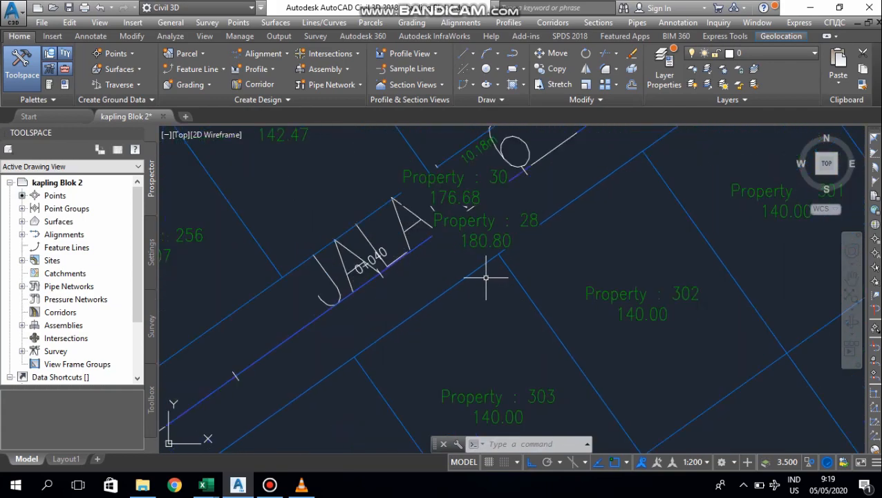
pyautogui.scroll(-5, 528, 237)
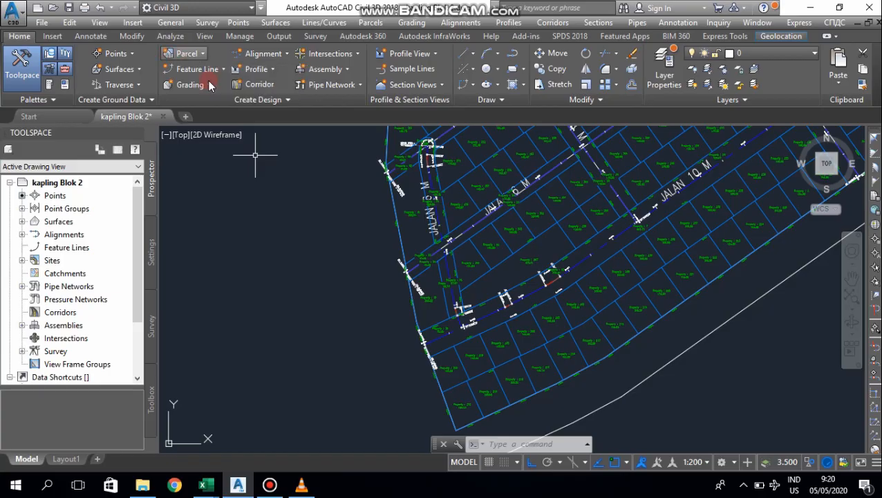
# Select the corner parcel Property : 304 beside the 6 m road and dismiss its shortcut options.
pyautogui.scroll(3, 480, 282)
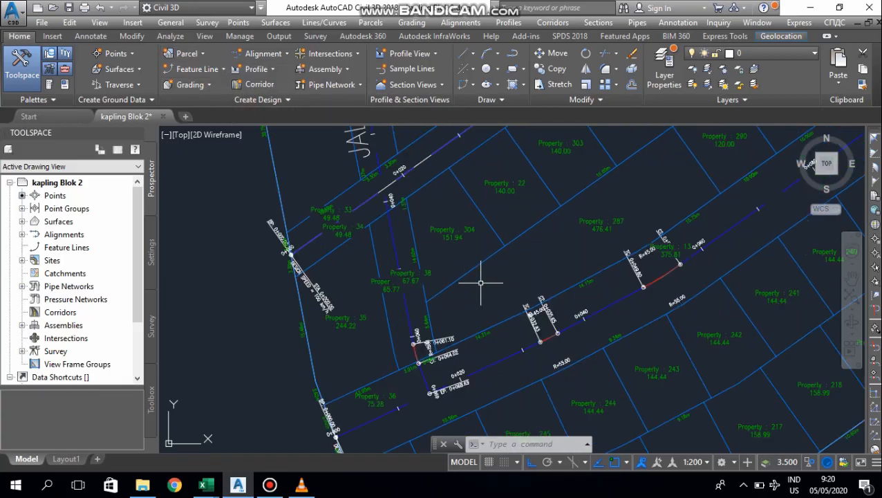
pyautogui.click(453, 235)
pyautogui.rightClick(450, 233)
pyautogui.moveTo(454, 232)
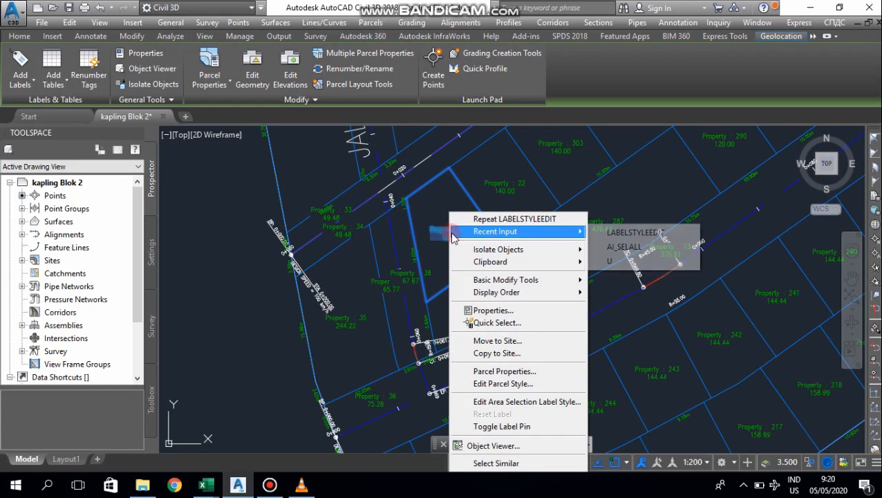
pyautogui.press('Escape')
# Examine the name and area label of the selected parcel Property : 304 and the labels of its neighbouring parcels.
pyautogui.moveTo(612, 265); pyautogui.dragTo(650, 198, button='middle')
pyautogui.moveTo(648, 198)
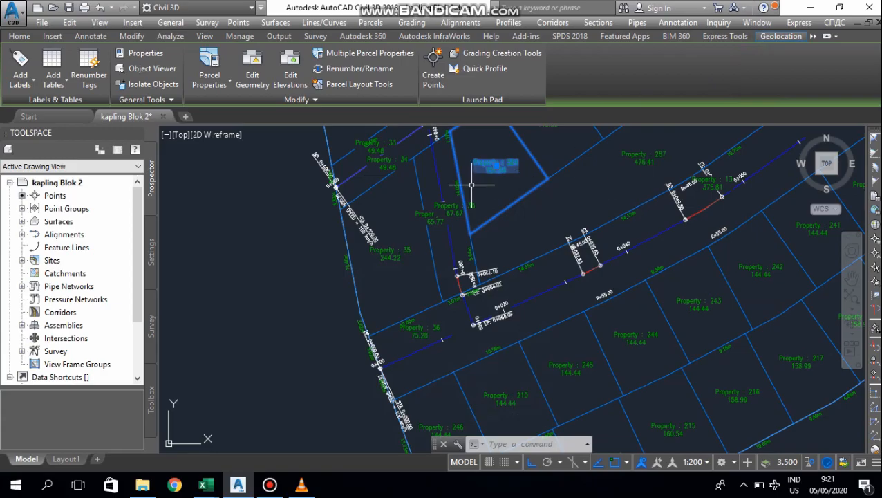
pyautogui.scroll(-4, 471, 184)
pyautogui.scroll(8, 483, 197)
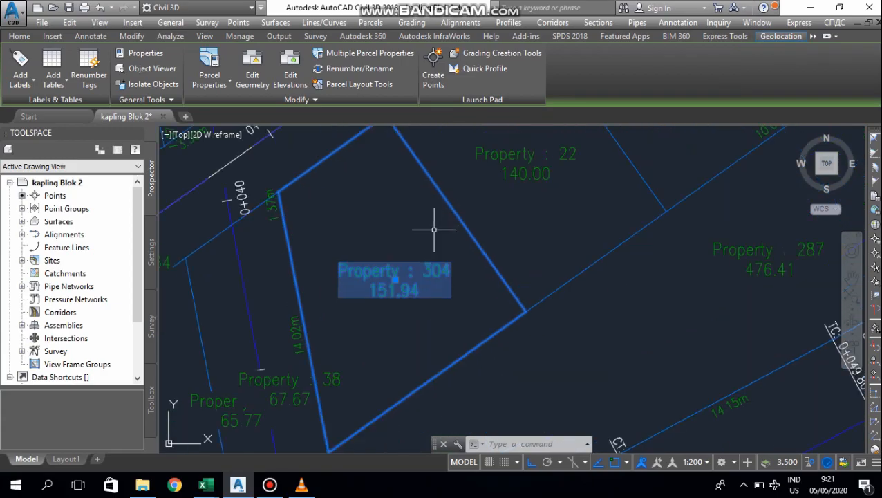
pyautogui.scroll(3, 376, 252)
pyautogui.scroll(-5, 415, 252)
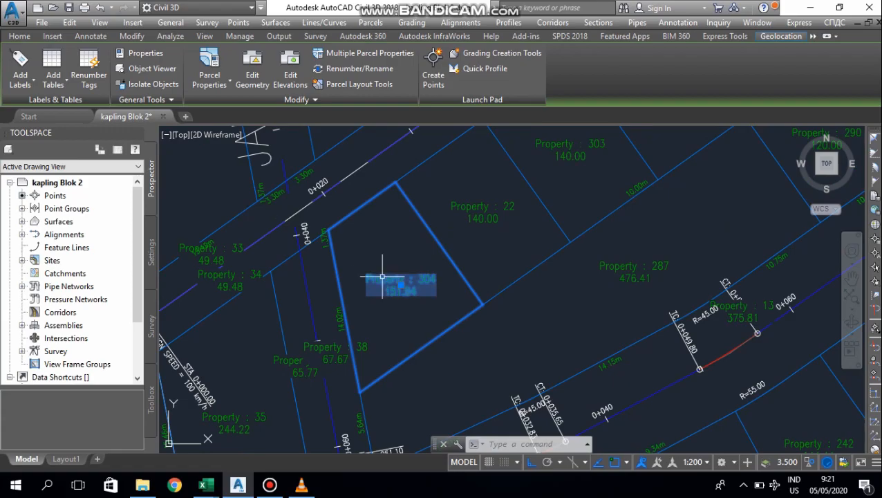
pyautogui.scroll(-2, 397, 242)
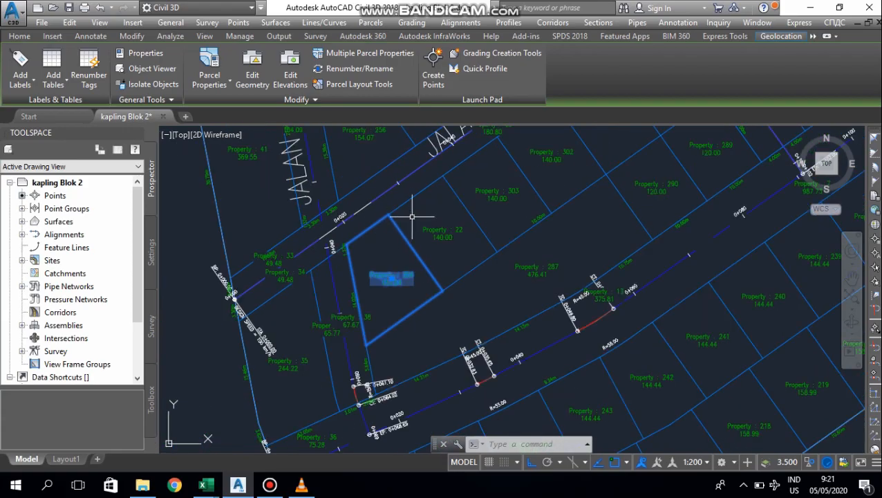
pyautogui.scroll(2, 412, 217)
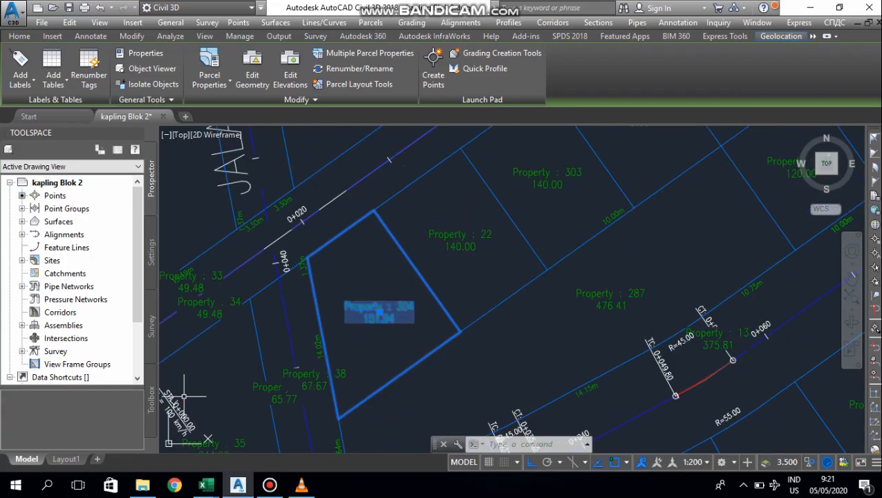
pyautogui.scroll(2, 250, 338)
pyautogui.scroll(-2, 250, 348)
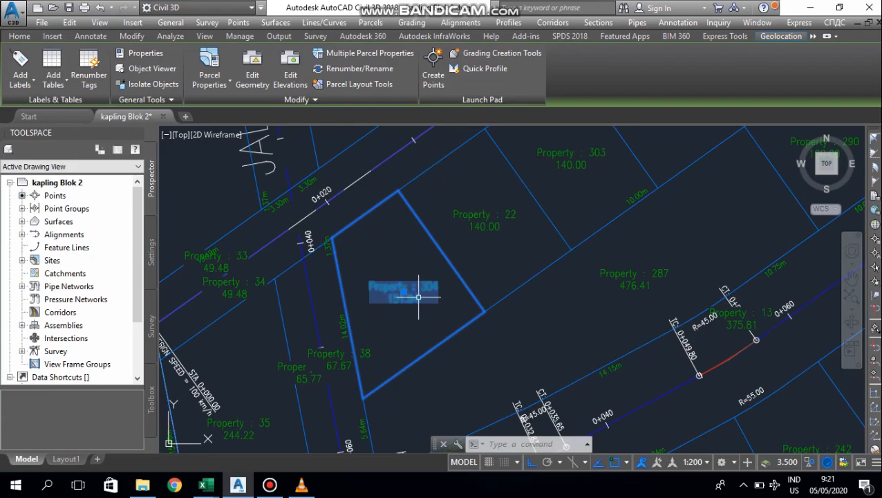
# Set up a rename for the Site 1 parcels using the name template GAJAH followed by the Next Counter field.
pyautogui.click(389, 70)
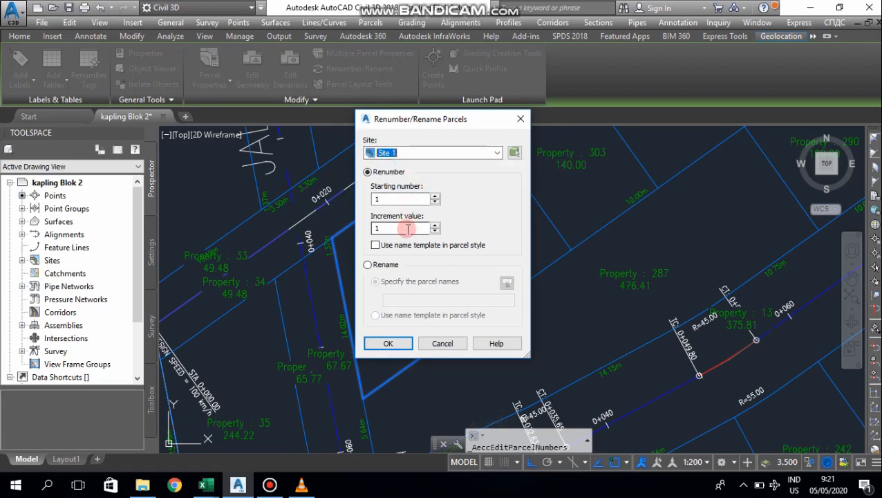
pyautogui.click(384, 264)
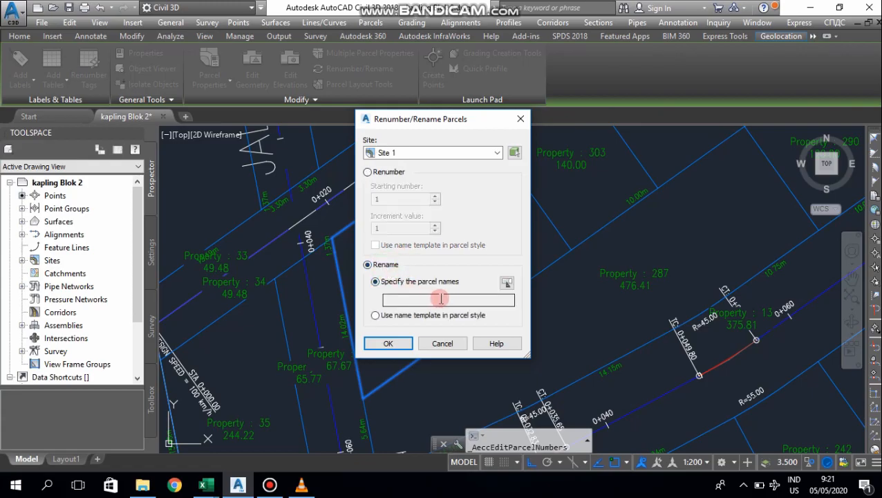
pyautogui.click(508, 284)
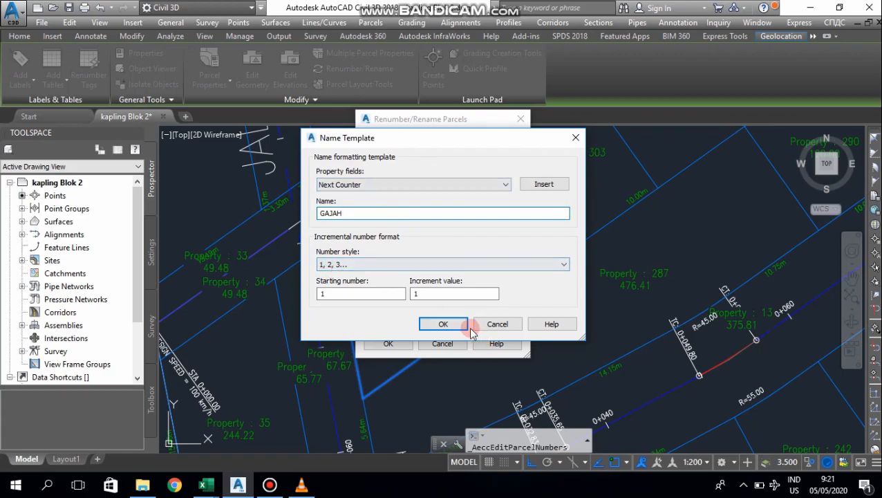
pyautogui.click(546, 185)
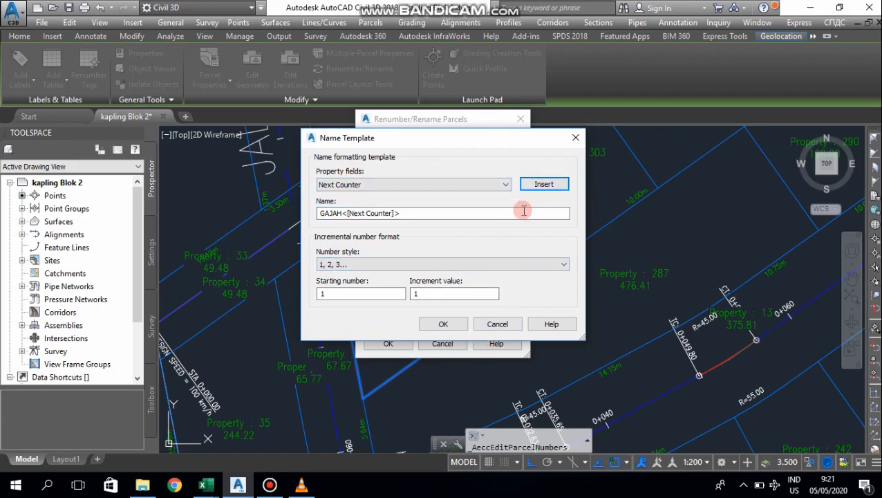
pyautogui.click(453, 326)
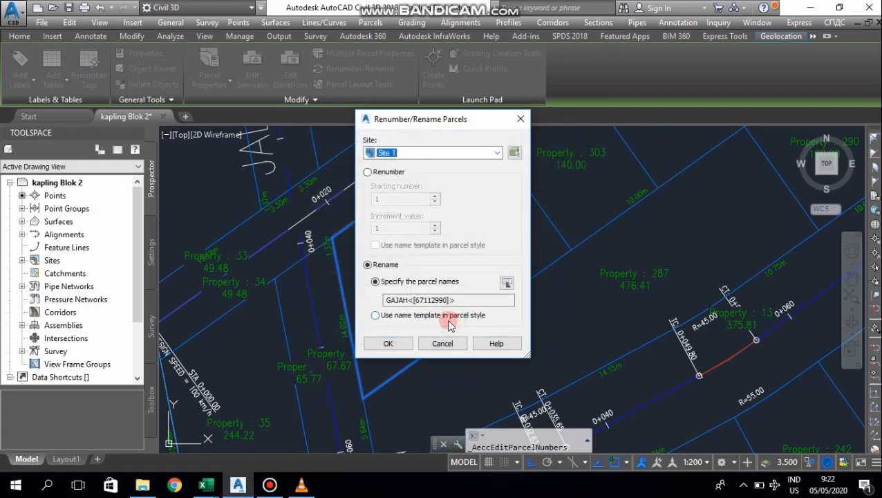
pyautogui.click(389, 344)
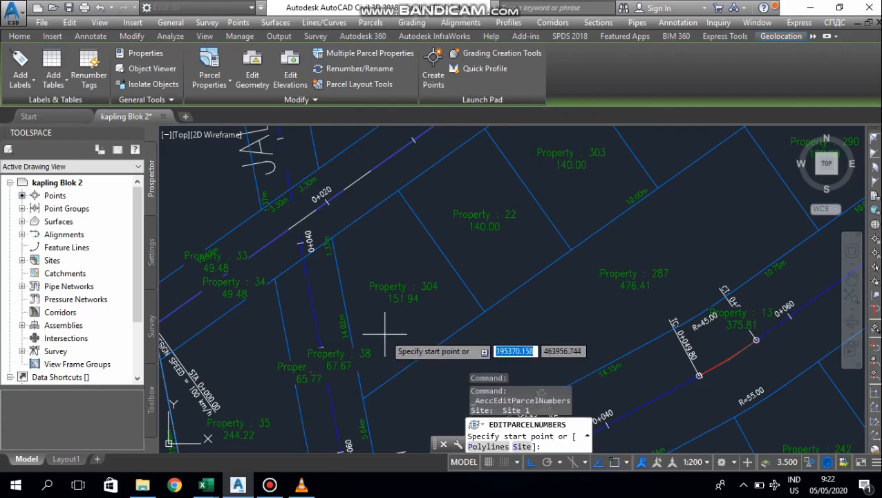
pyautogui.click(406, 291)
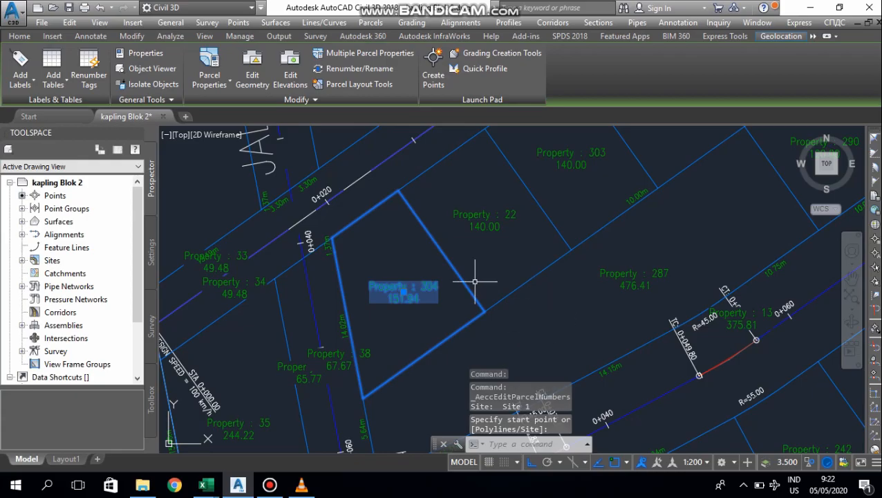
pyautogui.click(439, 289)
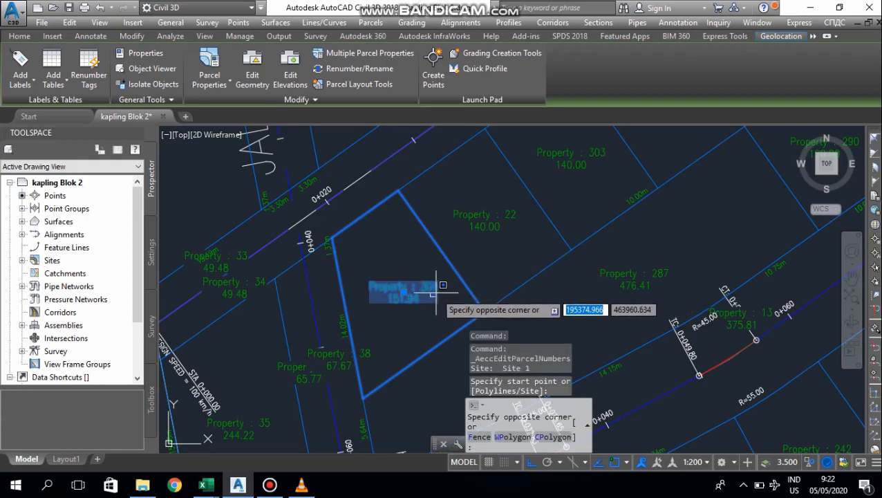
pyautogui.click(435, 292)
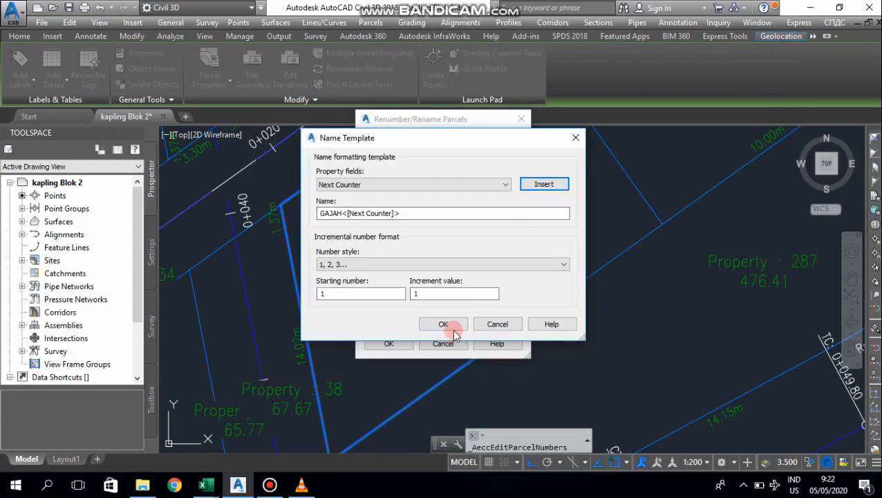
# Confirm the GAJAH<[Next Counter]> template with starting number 1 and increment 1, and launch the parcel rename for Site 1.
pyautogui.click(448, 323)
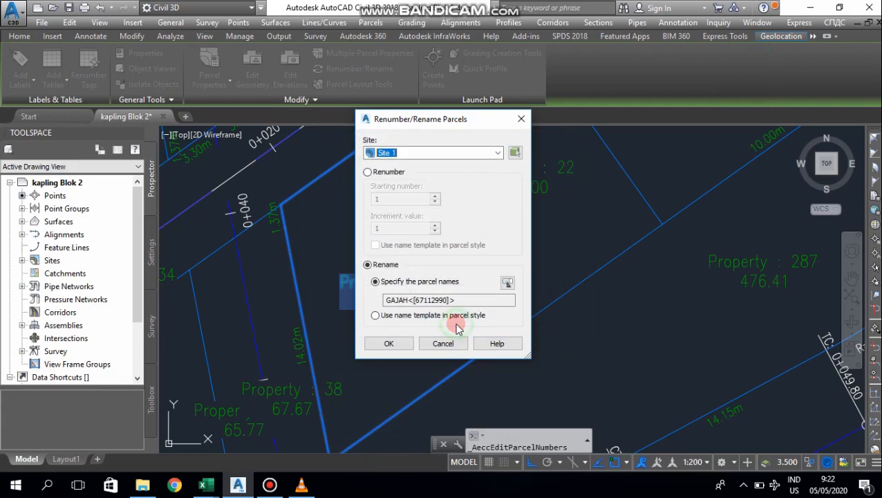
pyautogui.click(401, 351)
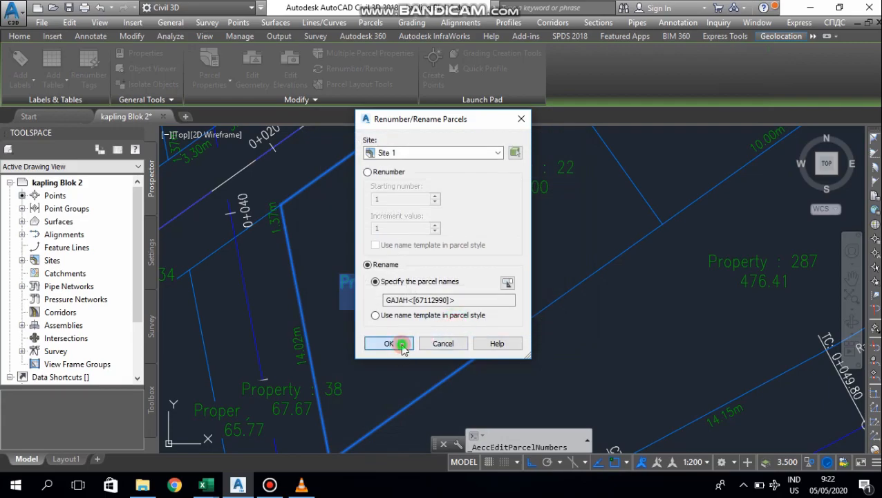
pyautogui.click(402, 348)
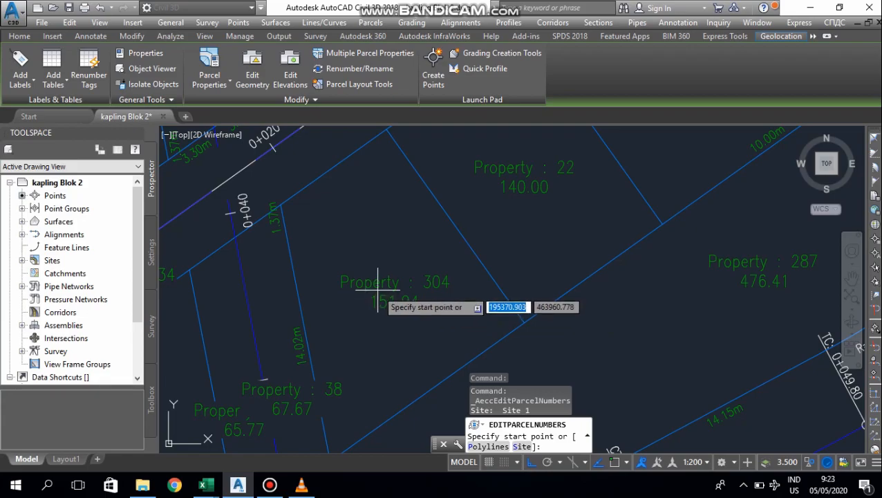
# Start the rename path in parcel Property : 304, turn Ortho off, and run the path along the row to Property : 300.
pyautogui.click(377, 294)
pyautogui.scroll(-4, 378, 293)
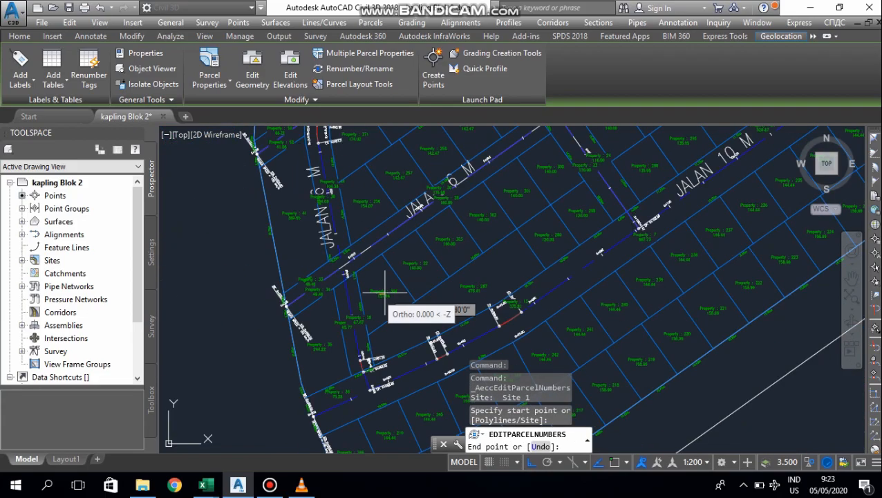
pyautogui.scroll(-8, 453, 321)
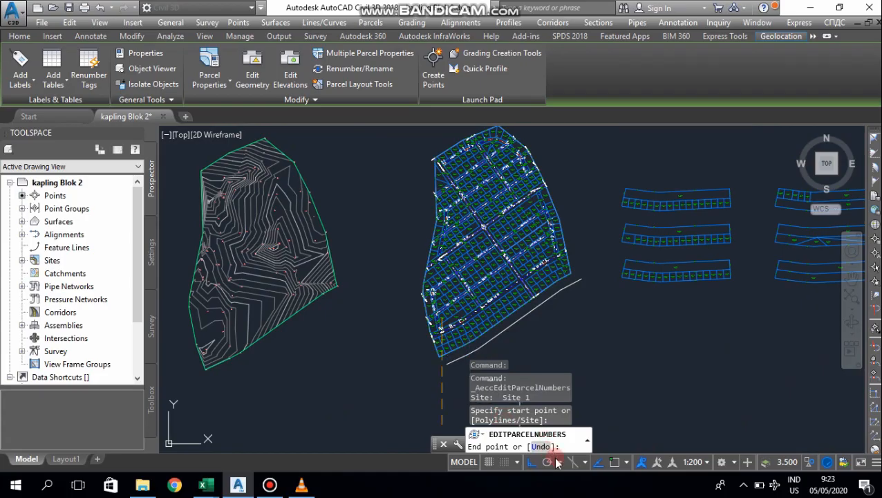
pyautogui.click(534, 463)
pyautogui.scroll(8, 486, 304)
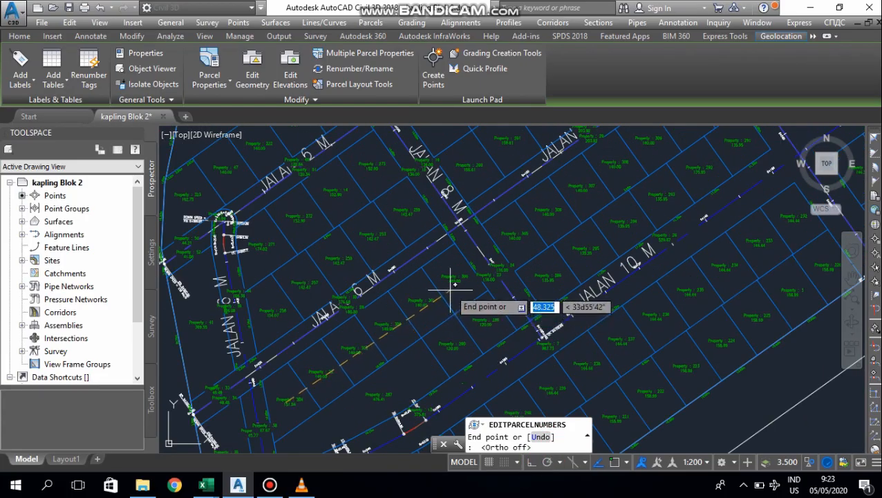
pyautogui.scroll(-3, 462, 268)
pyautogui.scroll(2, 461, 272)
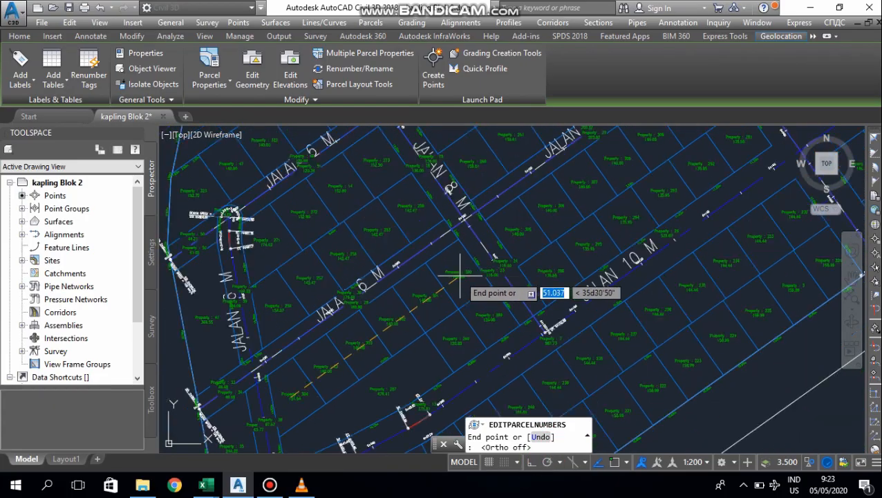
pyautogui.click(459, 277)
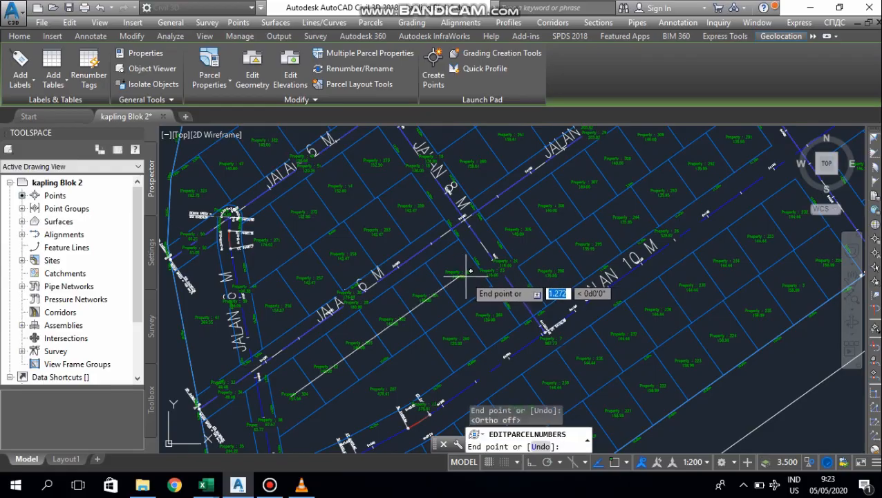
# Extend the rename path through Property : 289 and back to Property : 287, and apply the GAJAH names.
pyautogui.scroll(5, 482, 312)
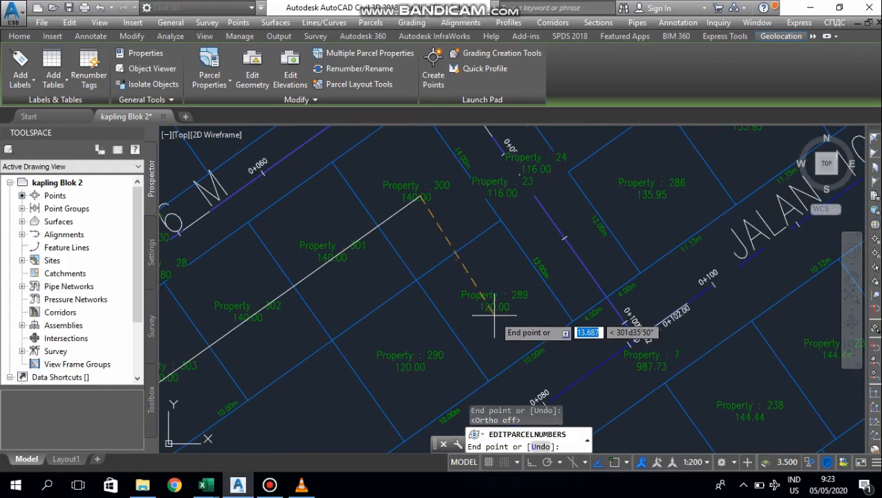
pyautogui.click(496, 307)
pyautogui.scroll(-5, 496, 307)
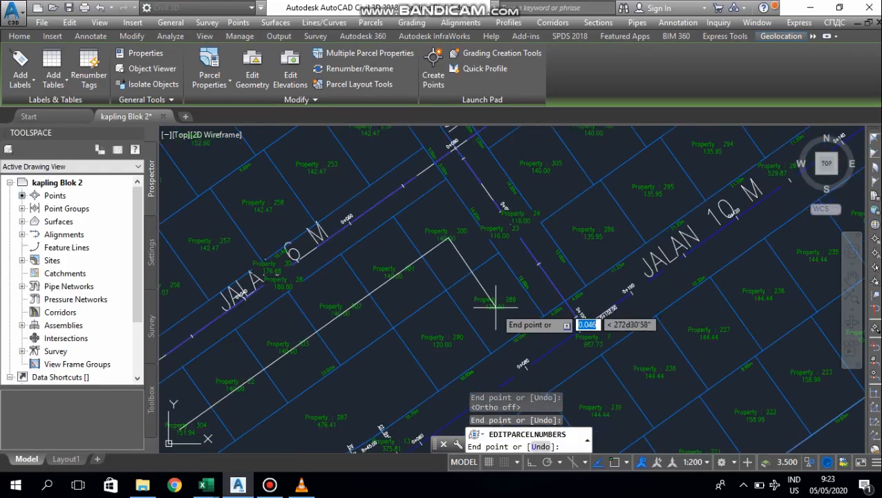
pyautogui.scroll(5, 431, 351)
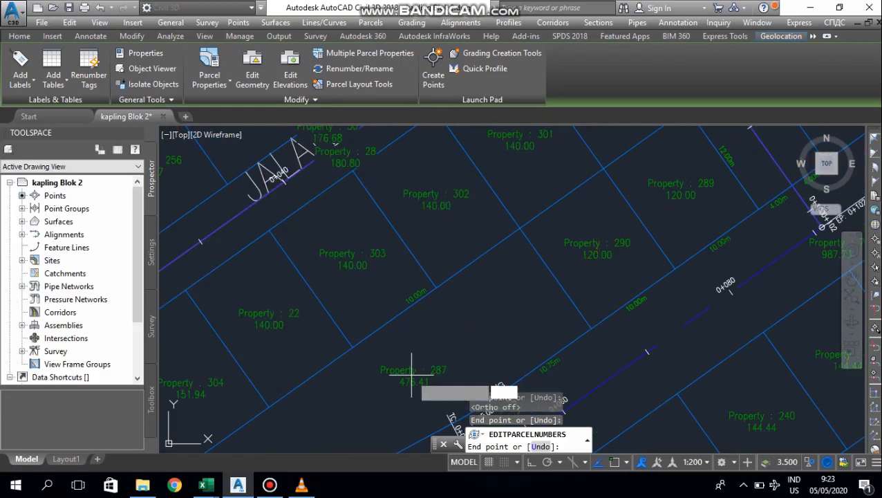
pyautogui.click(412, 374)
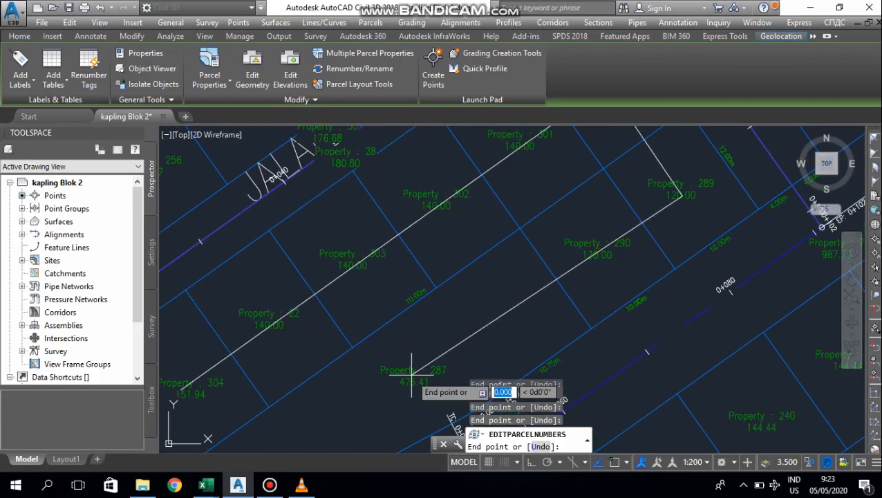
pyautogui.press('Return')
pyautogui.press('Return')
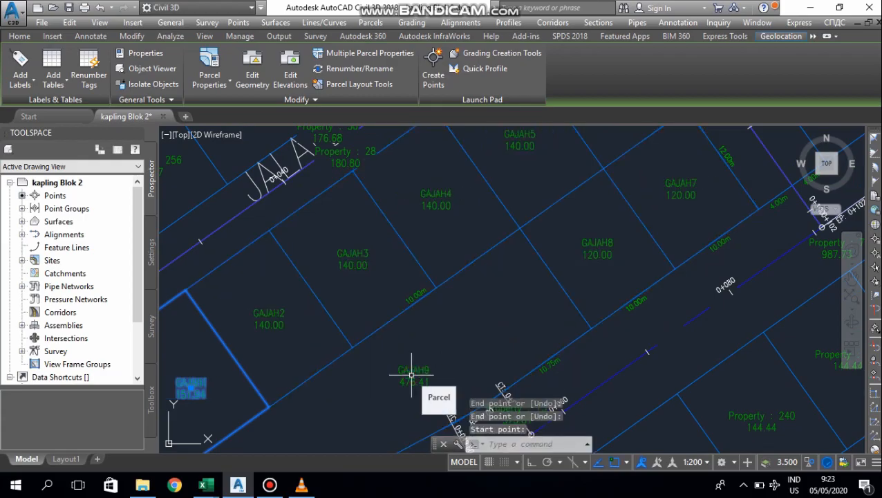
# Examine the GAJAH names on the renamed parcels, from the selected corner parcel along both rows of the block.
pyautogui.scroll(-3, 411, 374)
pyautogui.scroll(3, 508, 339)
pyautogui.scroll(-3, 488, 270)
pyautogui.scroll(3, 430, 291)
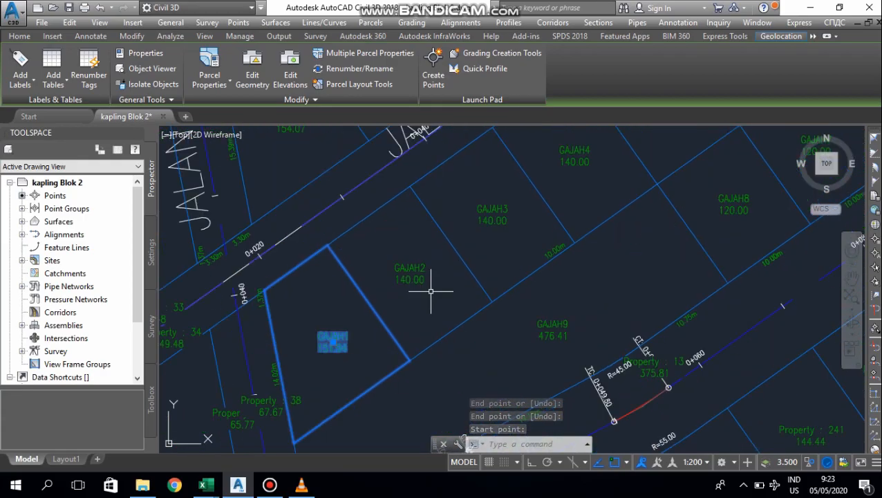
pyautogui.scroll(3, 344, 305)
pyautogui.scroll(-3, 325, 321)
pyautogui.scroll(4, 404, 240)
pyautogui.scroll(-4, 371, 259)
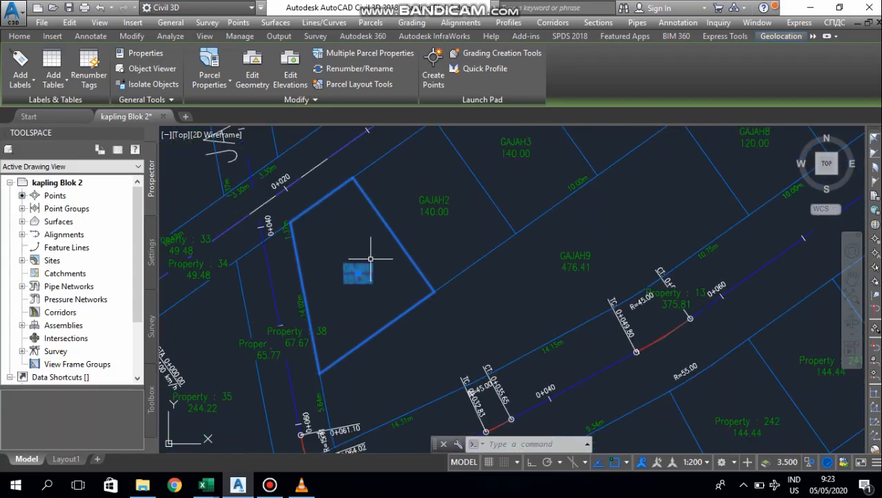
pyautogui.scroll(4, 372, 256)
pyautogui.scroll(-5, 363, 273)
pyautogui.scroll(4, 425, 229)
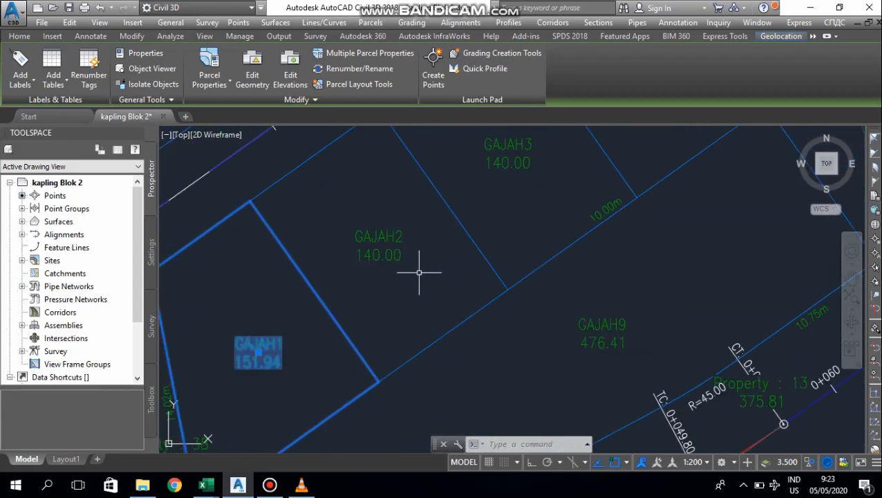
pyautogui.scroll(-4, 331, 301)
pyautogui.scroll(4, 299, 319)
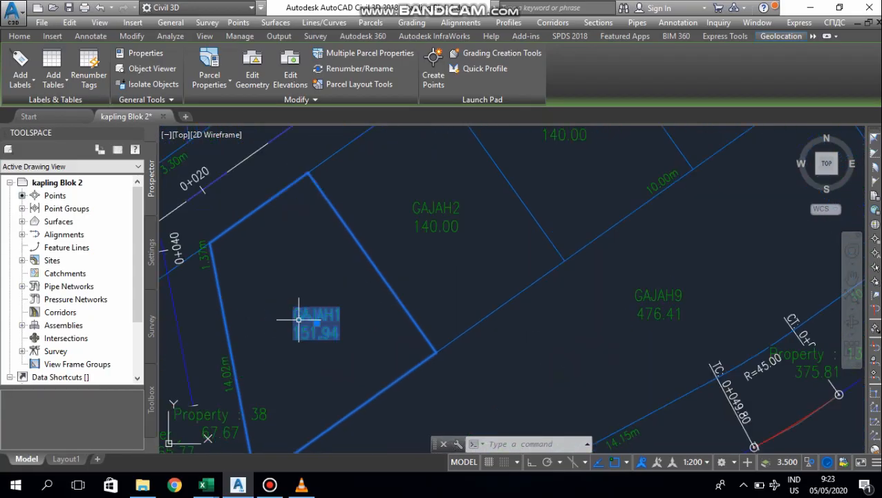
pyautogui.scroll(-3, 299, 320)
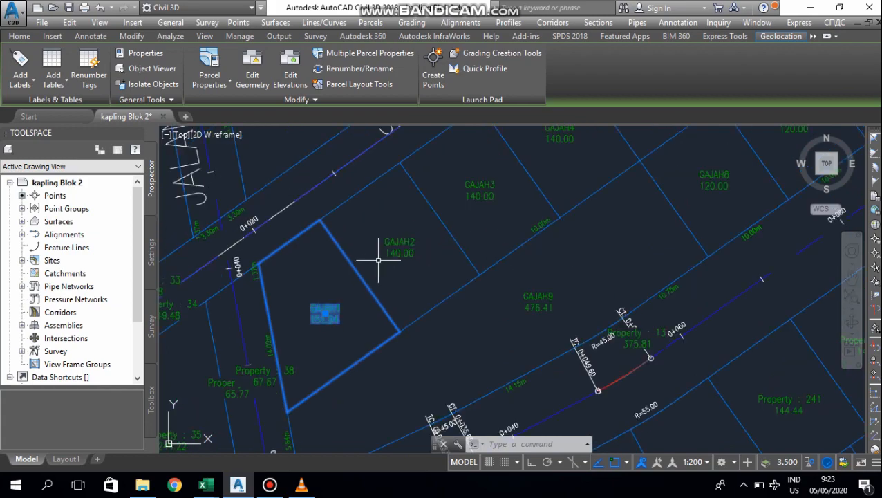
# Examine the name and area label of the selected corner parcel GAJAH1 up close and against the surrounding parcels.
pyautogui.scroll(4, 344, 291)
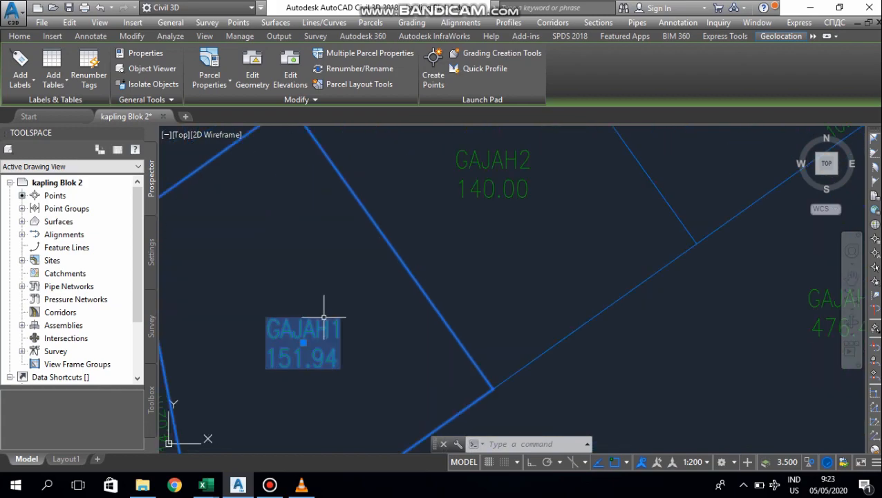
pyautogui.scroll(-4, 324, 317)
pyautogui.scroll(2, 320, 265)
pyautogui.scroll(3, 345, 256)
pyautogui.scroll(-4, 398, 187)
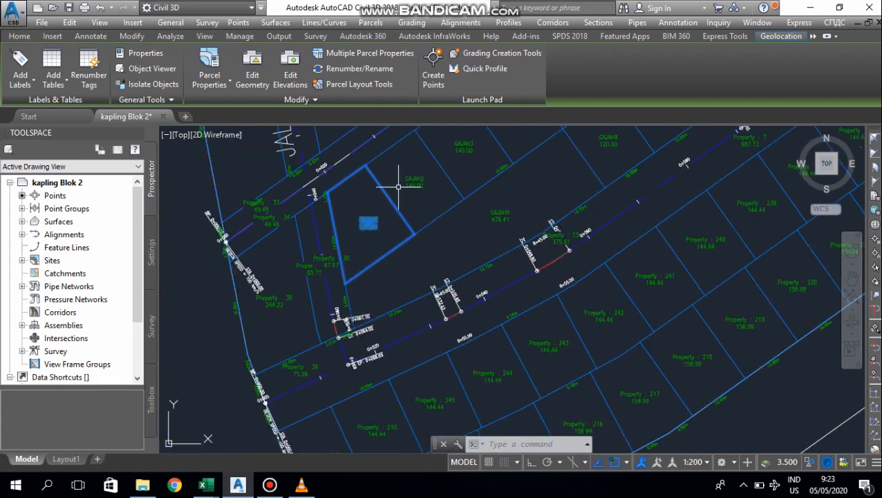
pyautogui.scroll(6, 461, 218)
pyautogui.scroll(-5, 447, 222)
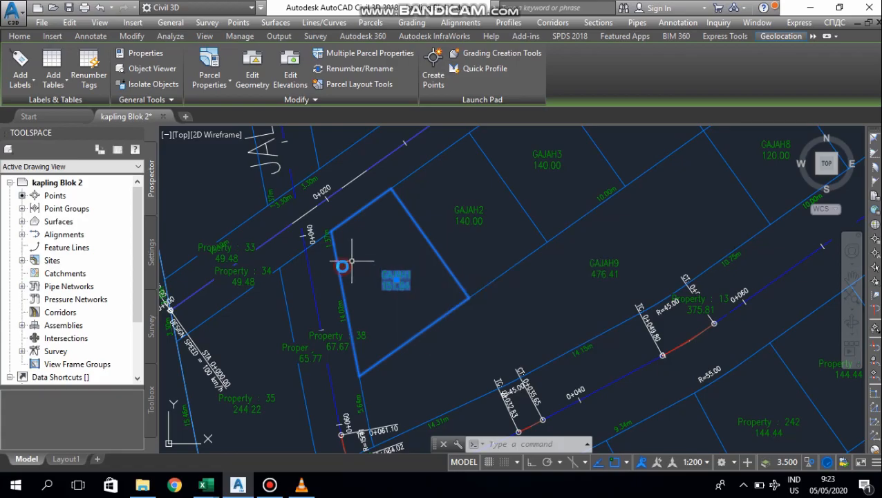
pyautogui.scroll(-3, 352, 261)
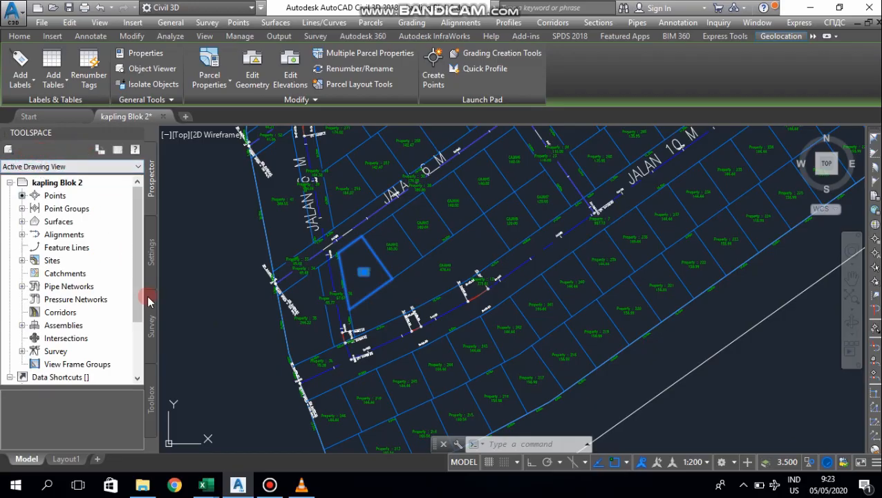
# Start the Area_Report export from the Parcel reports in the Reports Manager.
pyautogui.click(152, 413)
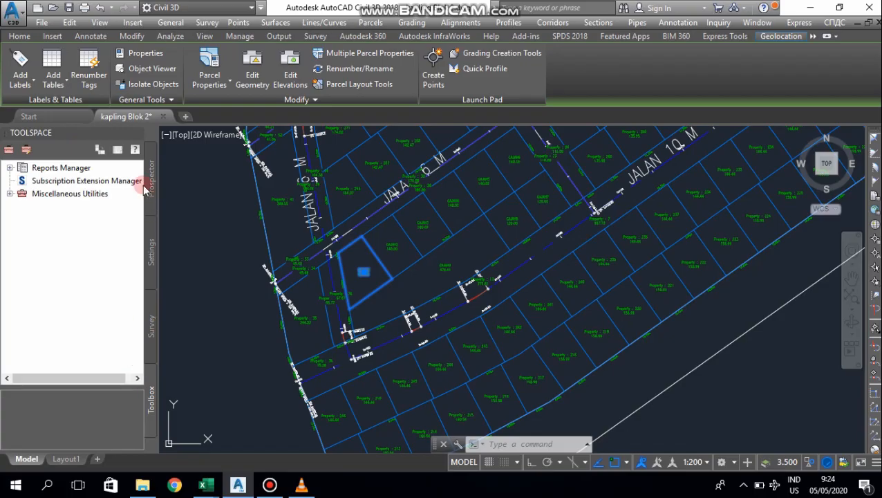
pyautogui.click(62, 167)
pyautogui.click(10, 167)
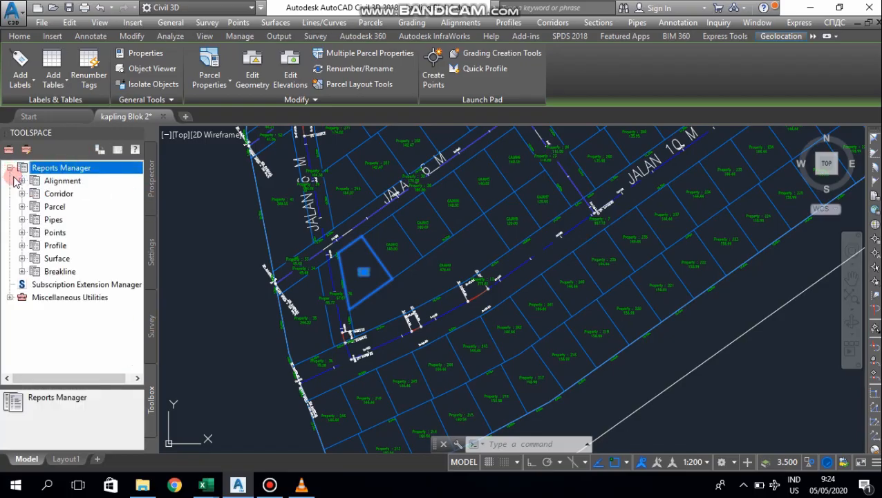
pyautogui.click(52, 205)
pyautogui.click(22, 206)
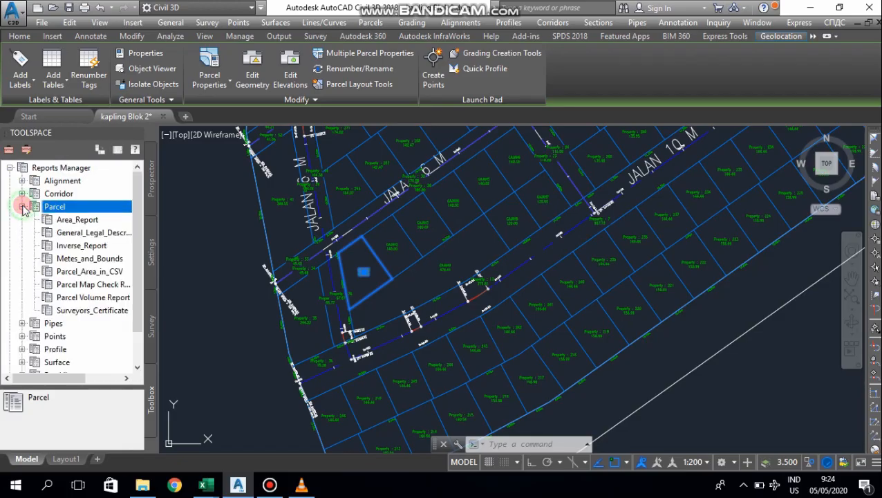
pyautogui.click(72, 222)
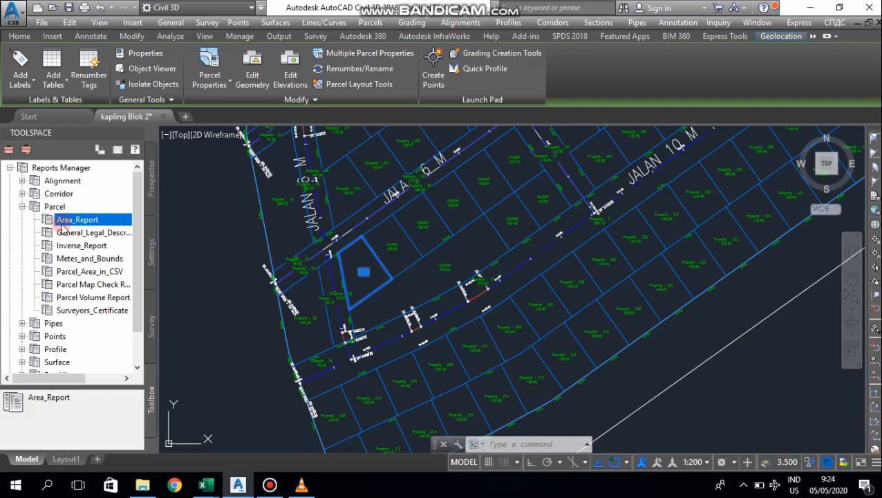
pyautogui.doubleClick(65, 219)
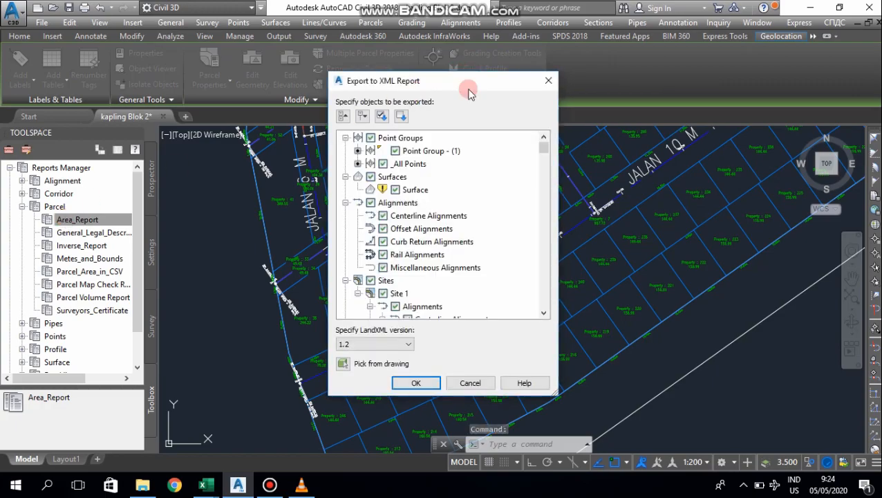
# Exclude the Point Groups, Surfaces, Alignments and Sites from the XML report export.
pyautogui.click(370, 138)
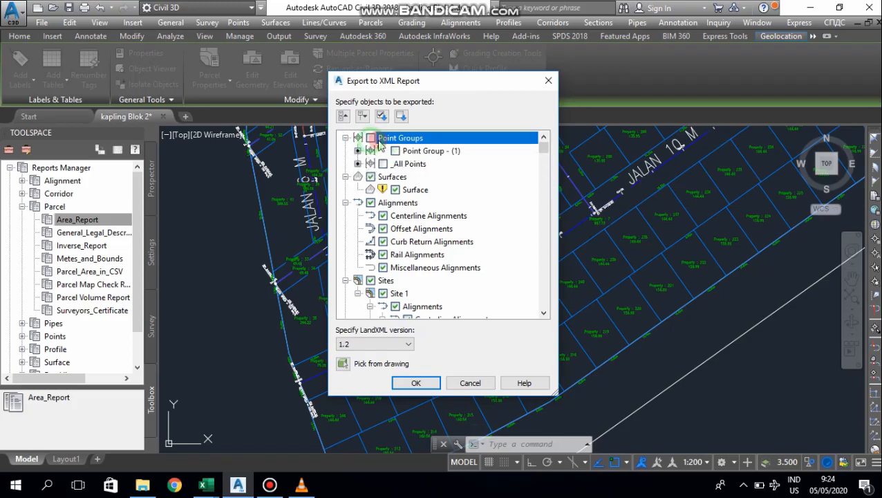
pyautogui.click(371, 177)
pyautogui.click(370, 202)
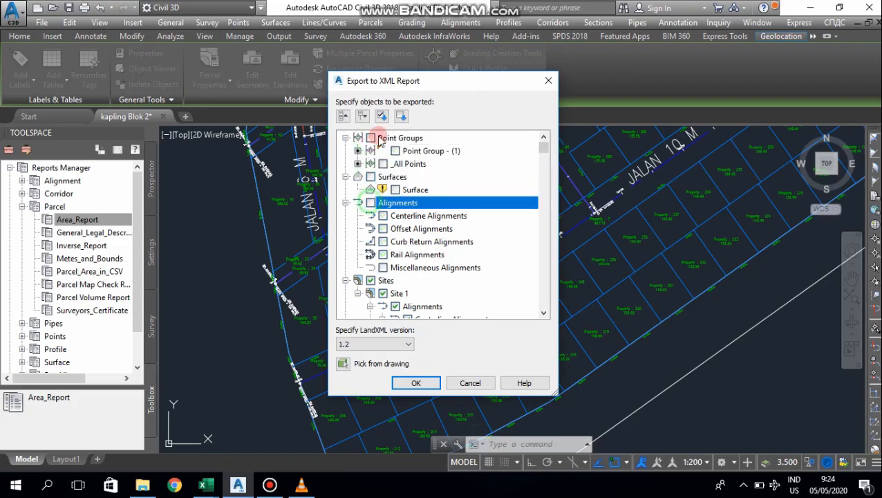
pyautogui.scroll(-2, 371, 194)
pyautogui.click(371, 203)
# Include all Parcels of Site 1 in the export and check the selected parcel entries.
pyautogui.scroll(-7, 391, 201)
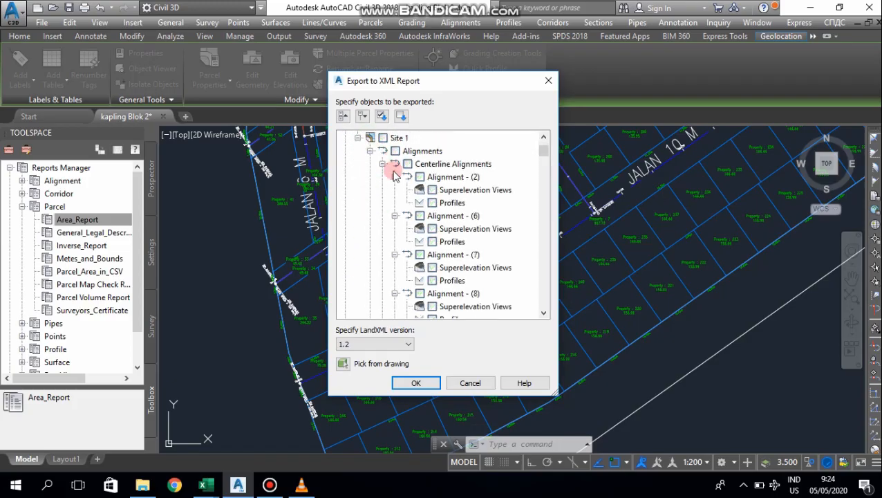
pyautogui.scroll(-10, 403, 200)
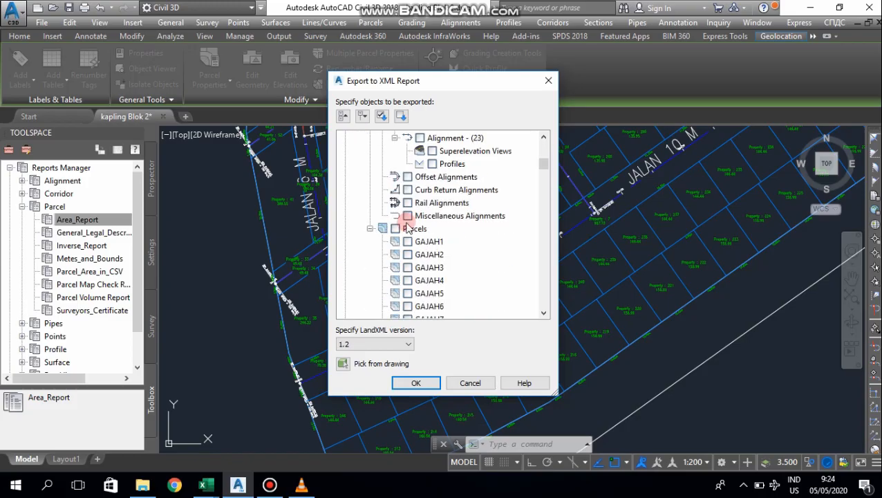
pyautogui.scroll(3, 406, 222)
pyautogui.click(395, 189)
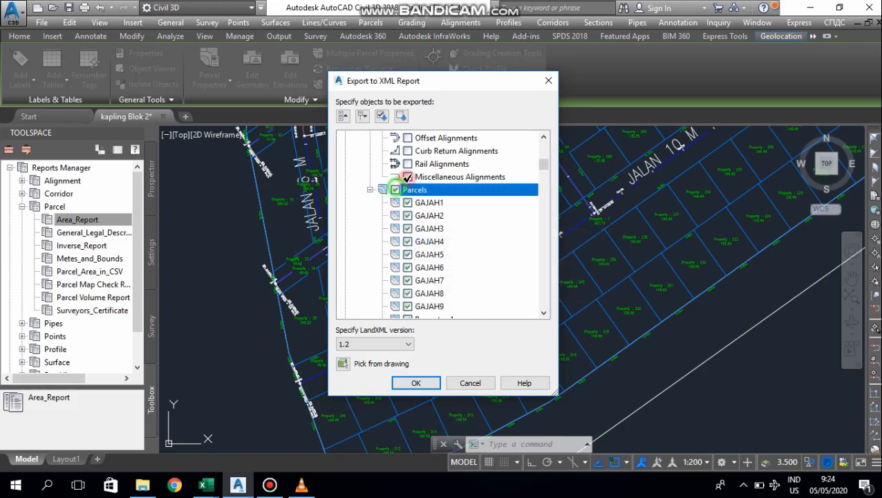
pyautogui.scroll(-12, 420, 166)
pyautogui.scroll(-20, 425, 169)
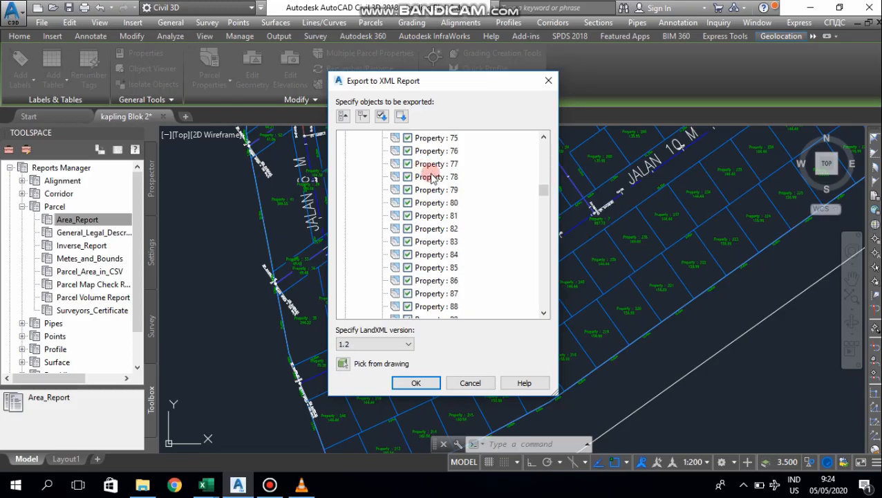
# Exclude Pipe Networks, Pressure Networks and Corridors from the export, and confirm the object selection.
pyautogui.moveTo(545, 201); pyautogui.dragTo(487, 305)
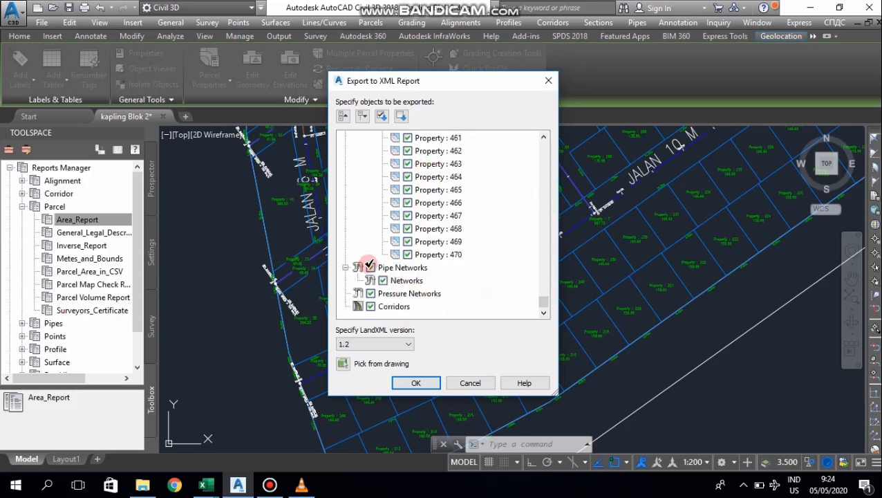
pyautogui.click(370, 268)
pyautogui.click(371, 293)
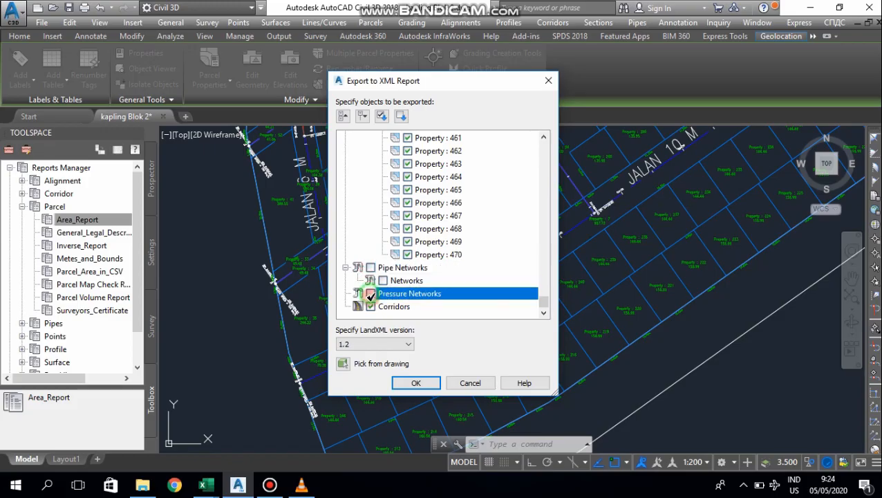
pyautogui.click(370, 306)
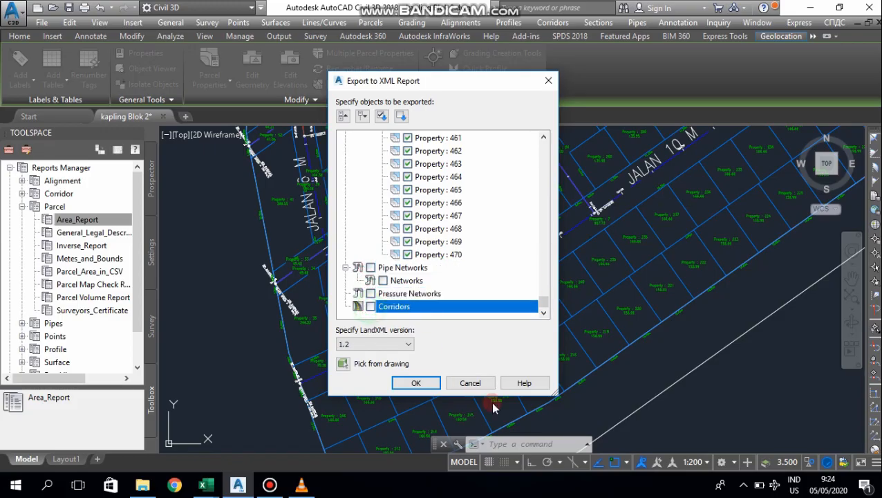
pyautogui.click(417, 384)
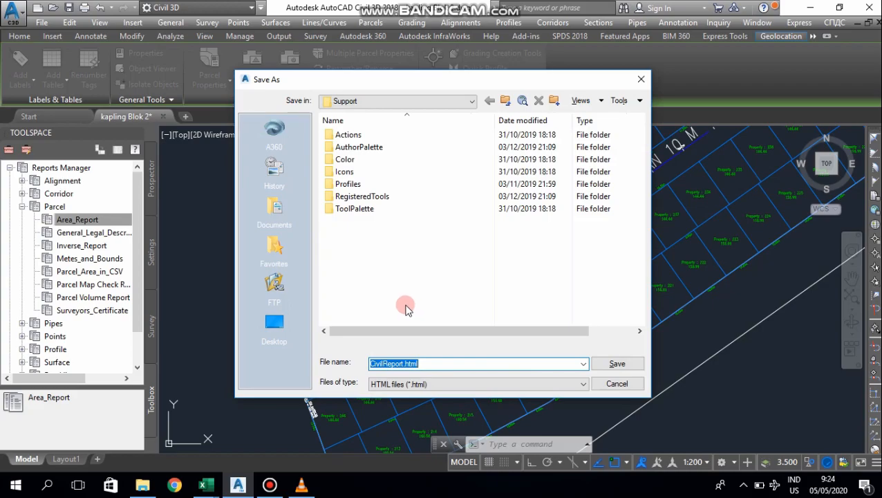
# Set the save location to the folder Tugas video tutorial Civil 3d on drive D, under 1 MRK 6, APK II, Civil 3d.
pyautogui.click(374, 100)
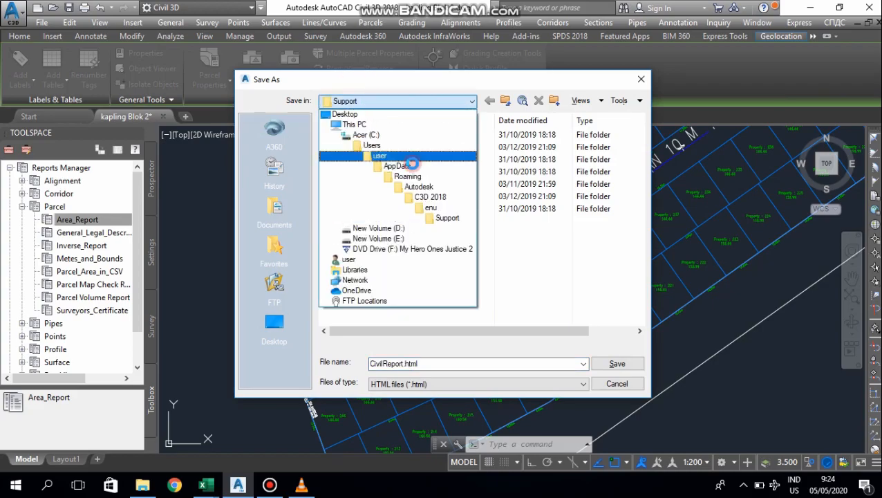
pyautogui.click(409, 227)
pyautogui.doubleClick(384, 134)
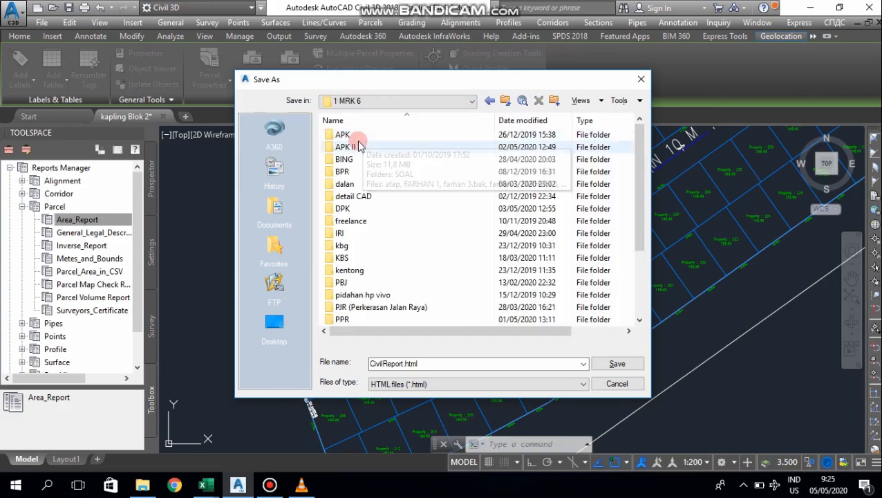
pyautogui.click(360, 148)
pyautogui.doubleClick(361, 147)
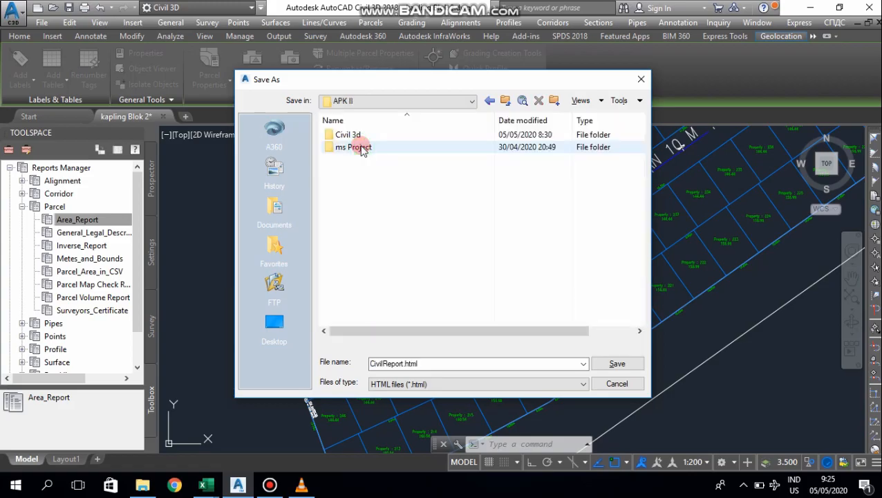
pyautogui.click(385, 135)
pyautogui.doubleClick(385, 135)
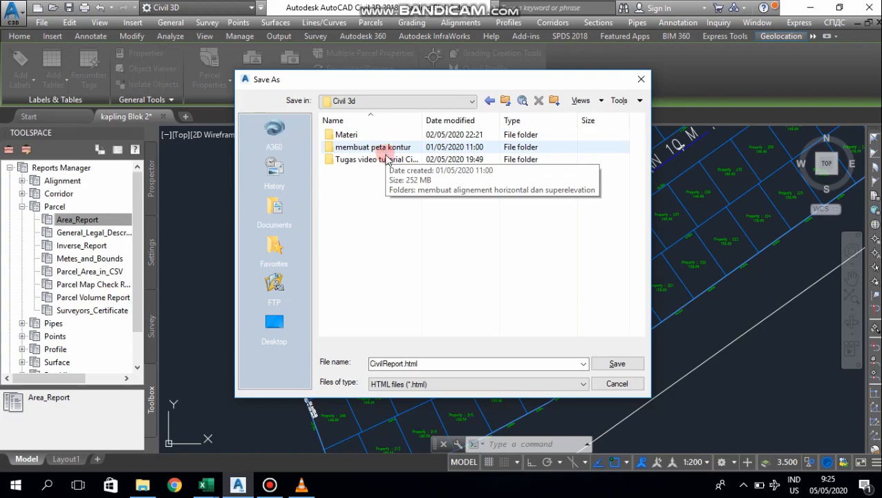
pyautogui.click(386, 159)
pyautogui.click(386, 158)
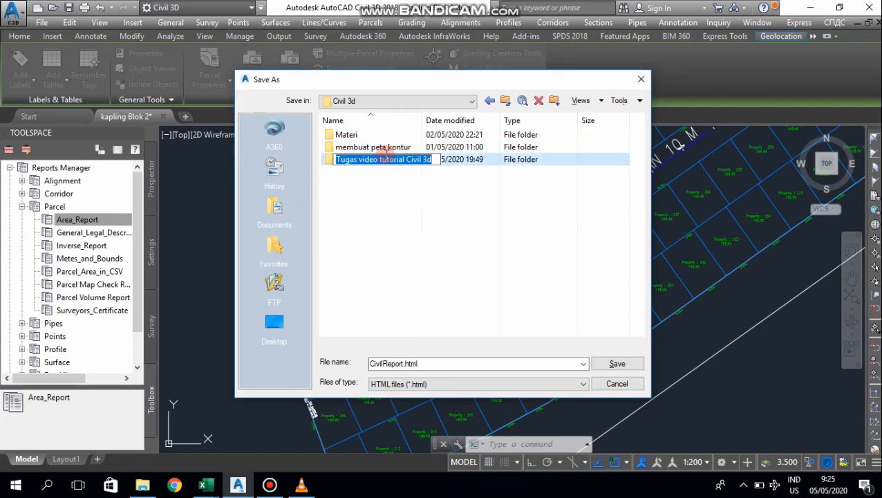
pyautogui.click(466, 161)
pyautogui.doubleClick(452, 161)
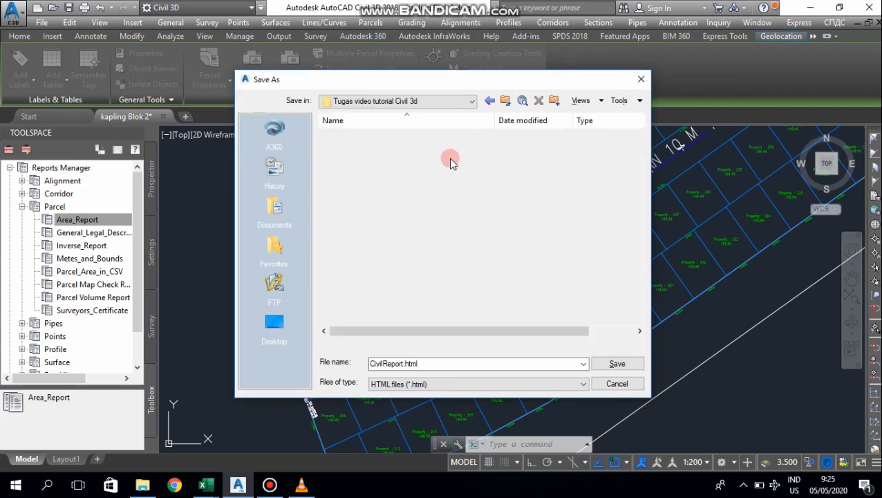
# Create a folder named "membuat parcell" and save the area report in it as CivilReport.html.
pyautogui.rightClick(465, 219)
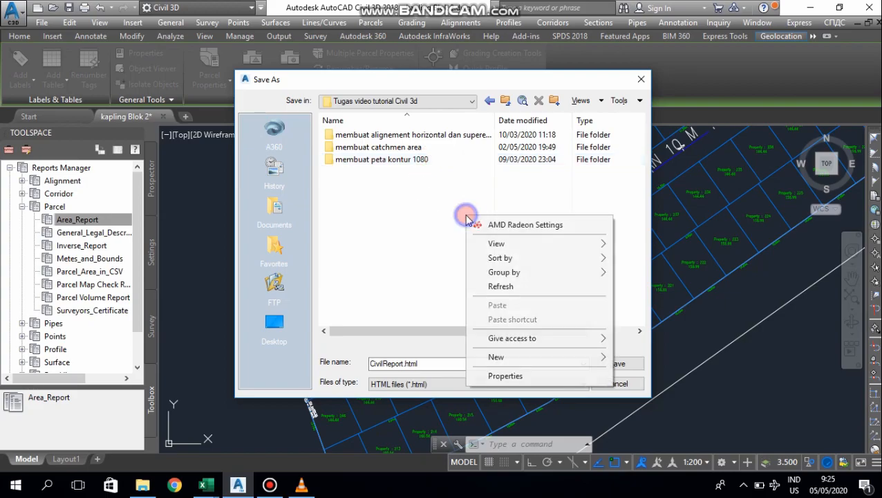
pyautogui.moveTo(501, 354)
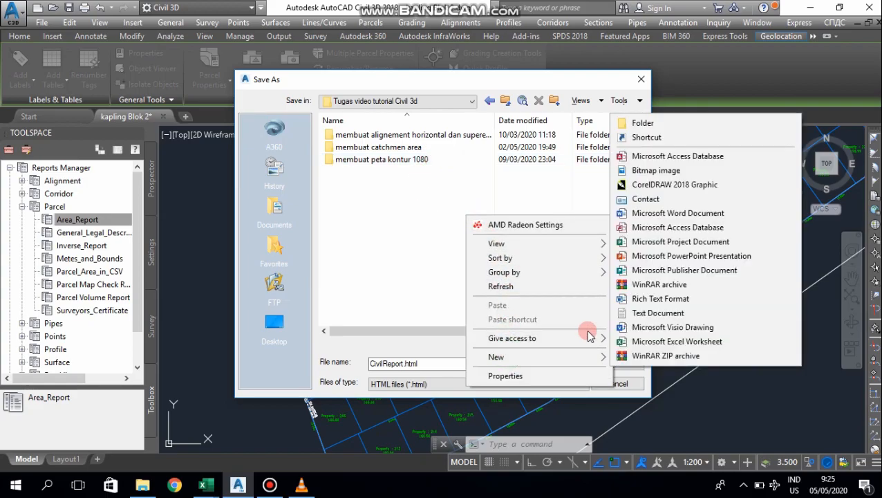
pyautogui.click(642, 122)
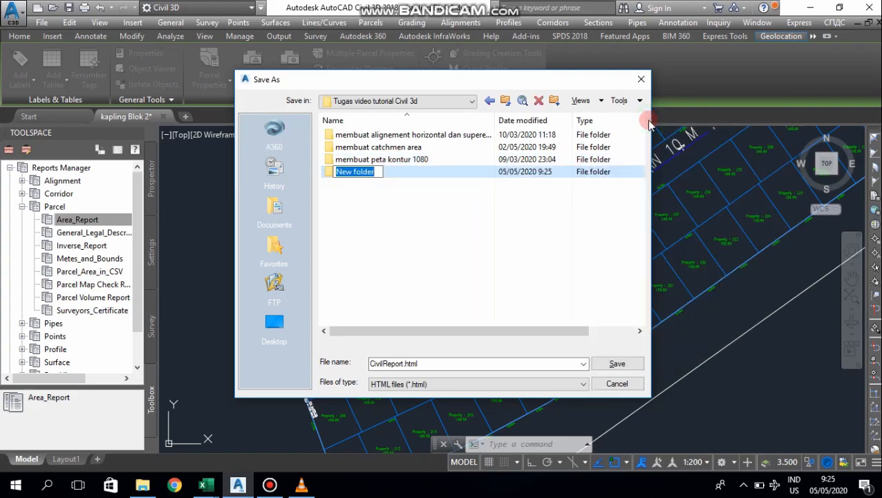
pyautogui.write('ME')
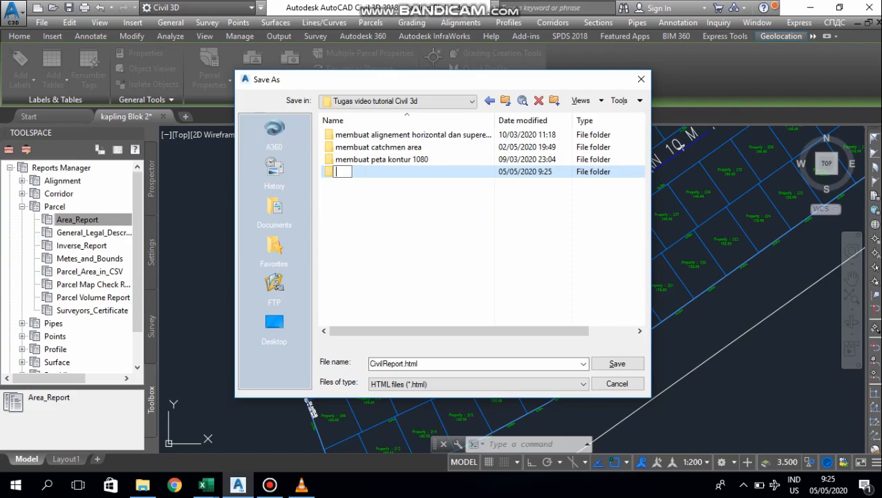
pyautogui.write('membuat parcell')
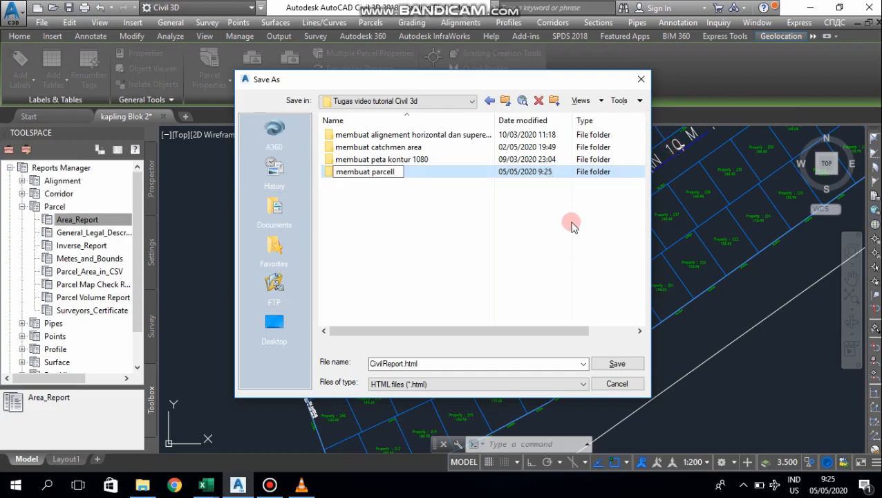
pyautogui.click(519, 173)
pyautogui.doubleClick(510, 172)
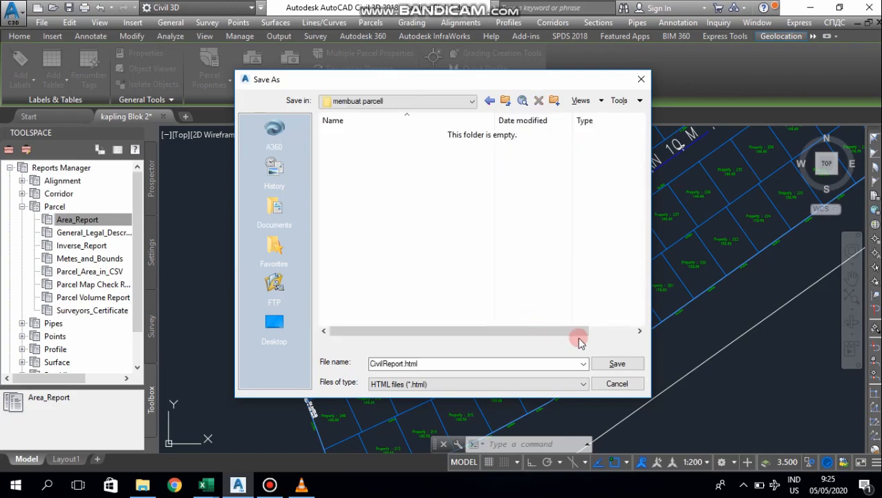
pyautogui.click(613, 363)
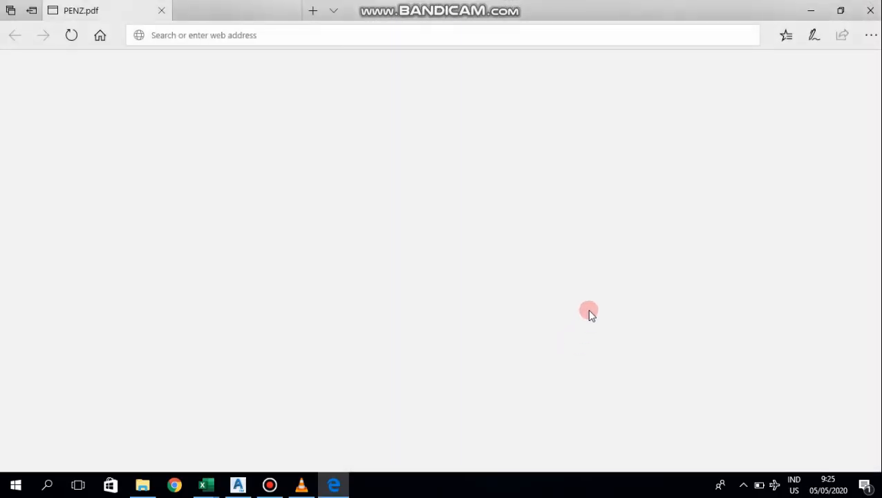
# Examine the parcel area report's names, square meters, hectares and perimeters, from the GAJAH parcels through the Property rows.
pyautogui.scroll(-5, 449, 276)
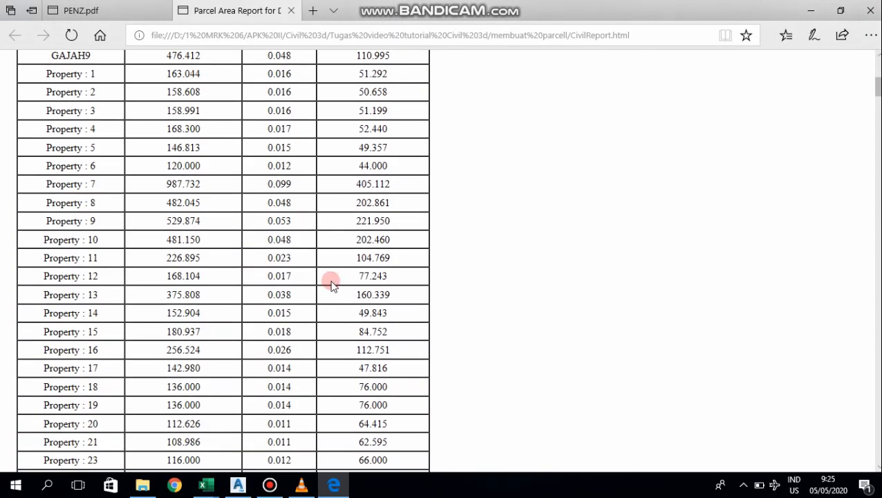
pyautogui.scroll(3, 331, 284)
pyautogui.scroll(-5, 331, 285)
pyautogui.scroll(4, 331, 285)
pyautogui.scroll(-5, 331, 284)
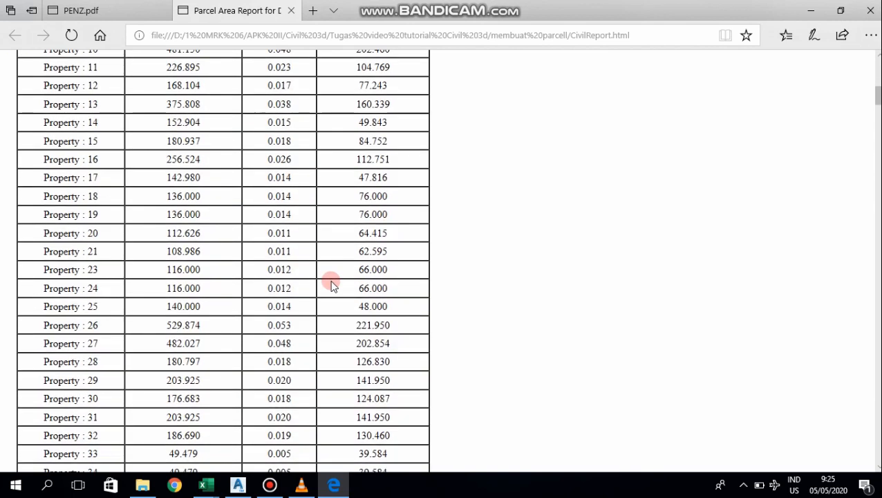
pyautogui.scroll(7, 331, 285)
pyautogui.scroll(-1, 177, 275)
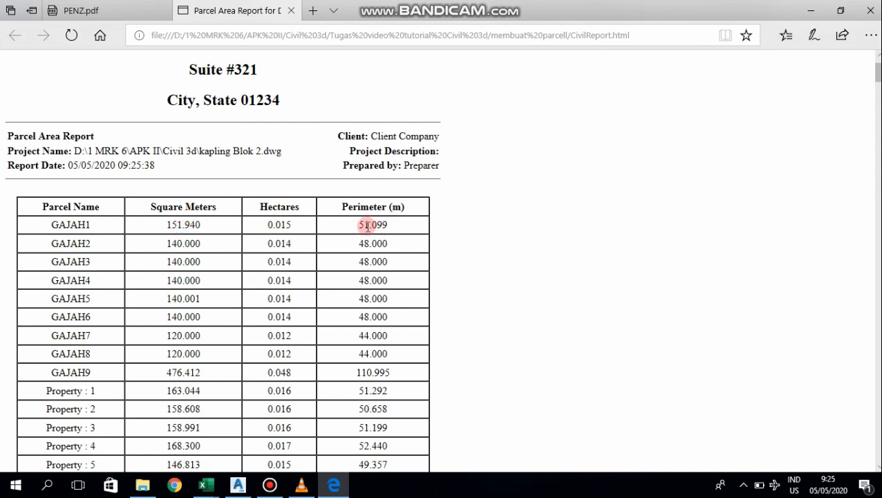
pyautogui.scroll(-1, 361, 224)
pyautogui.scroll(1, 369, 202)
pyautogui.click(270, 484)
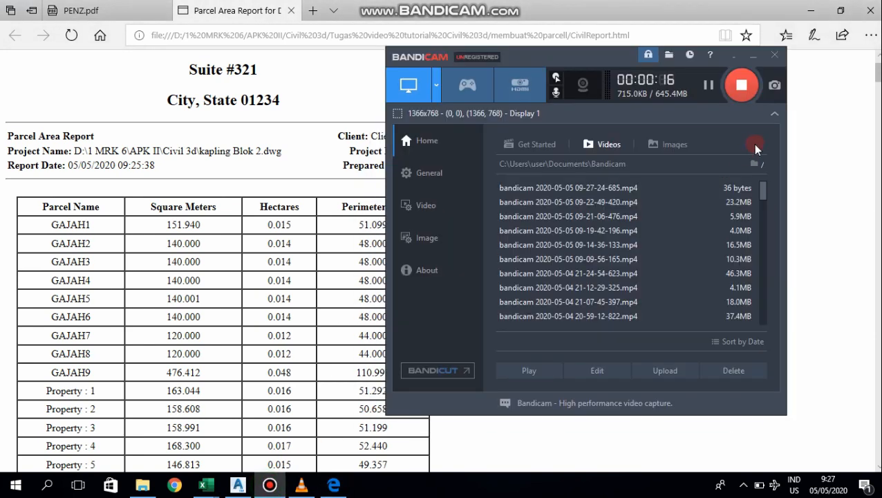
pyautogui.click(749, 94)
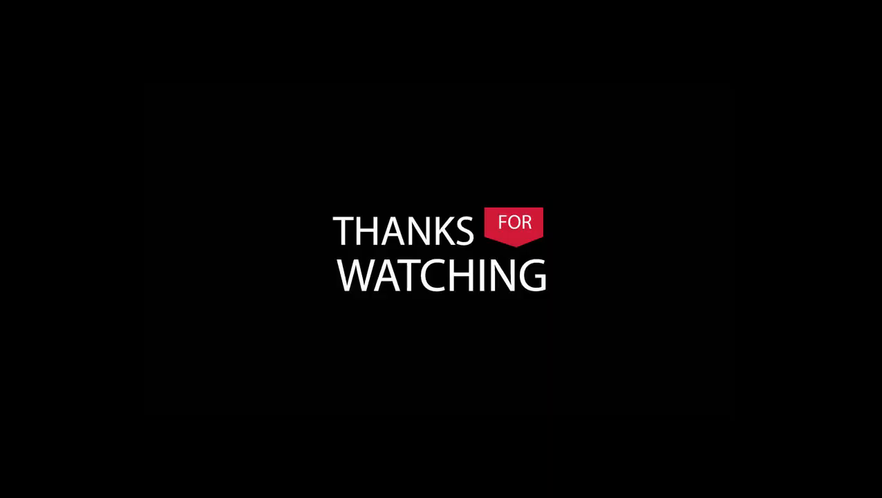